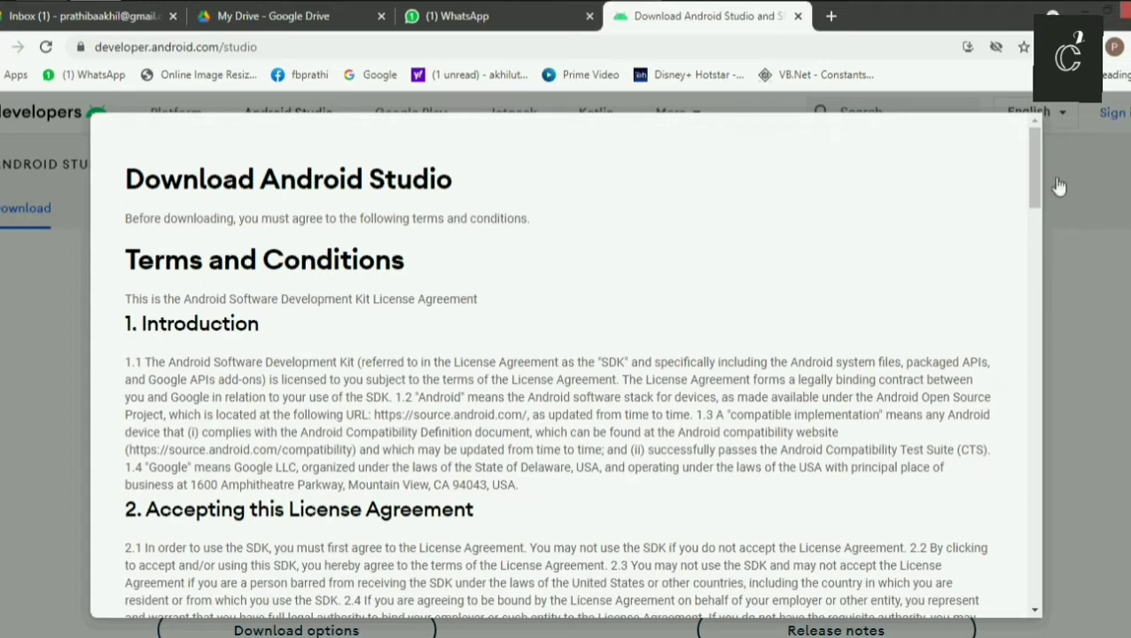
Agree to the licence terms, download Android Studio for Windows and keep the downloaded installer file.
{"action": "left_click_drag", "start_coordinate": [1037, 205], "coordinate": [1065, 609]}
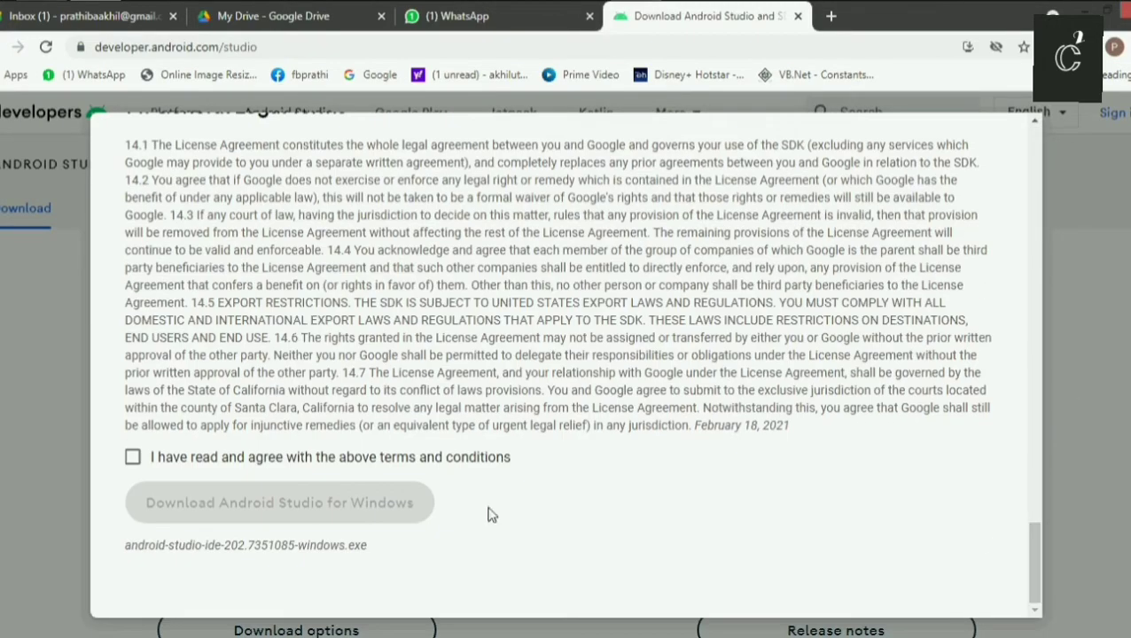
{"action": "left_click", "coordinate": [132, 458]}
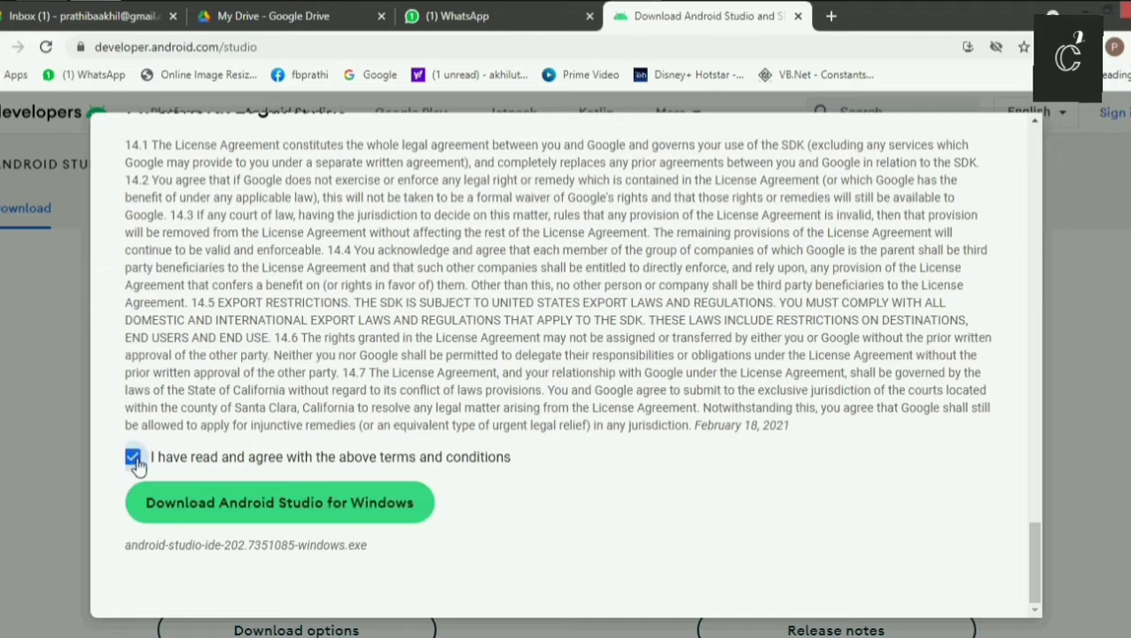
{"action": "left_click", "coordinate": [269, 511]}
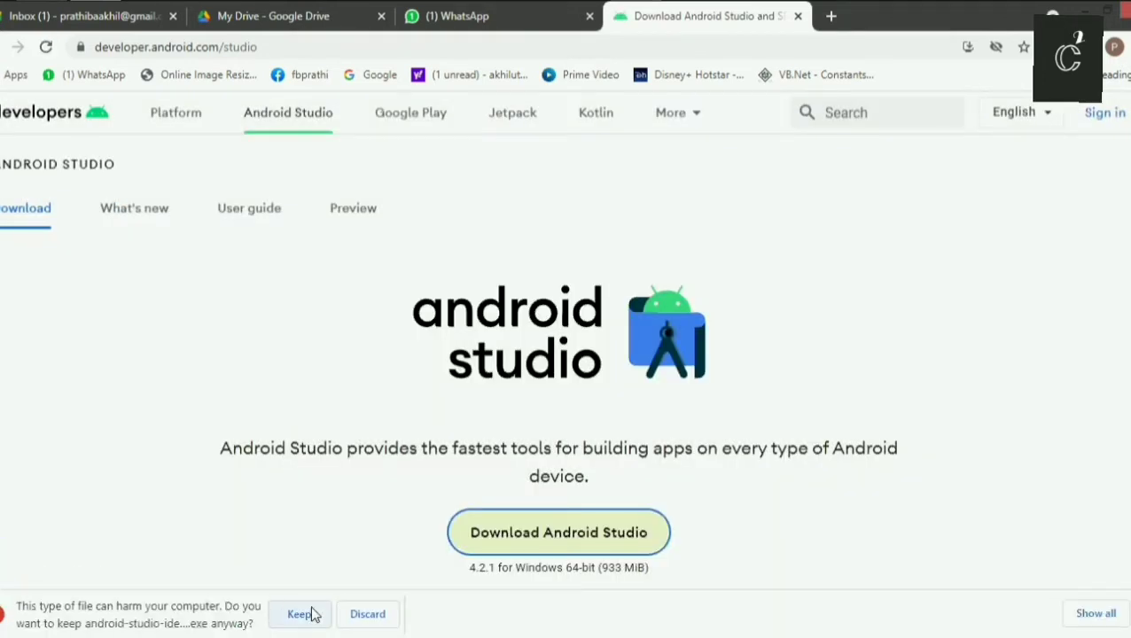
{"action": "left_click", "coordinate": [299, 614]}
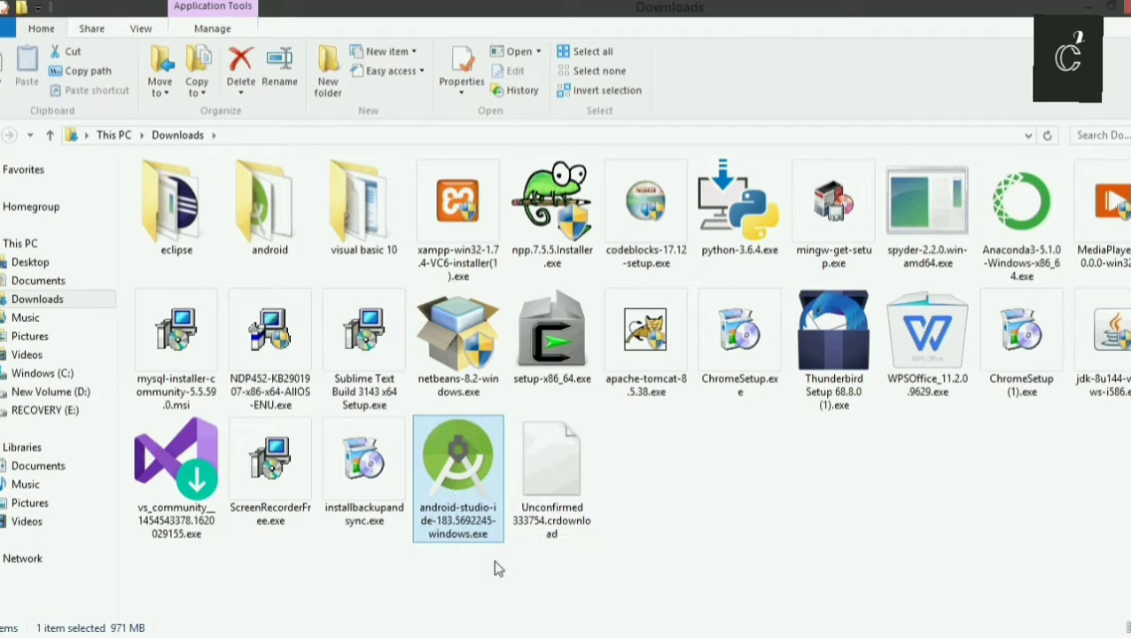
Run android-studio-ide-183.5692245-windows.exe from Downloads and uninstall the previous version of Android Studio.
{"action": "double_click", "coordinate": [468, 514]}
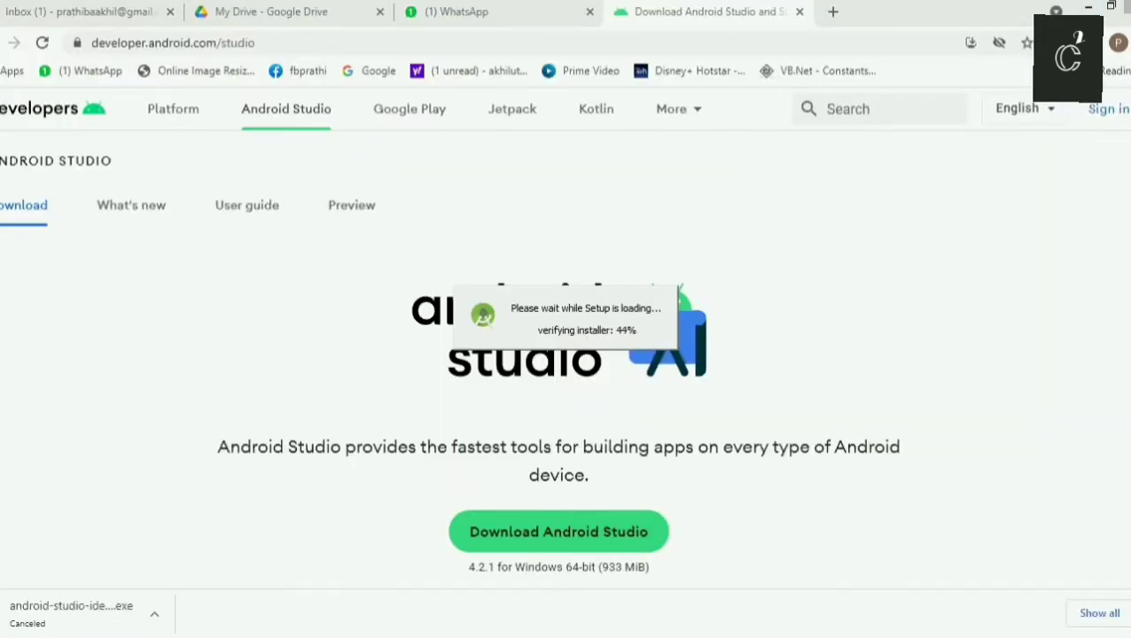
{"action": "left_click", "coordinate": [1090, 9]}
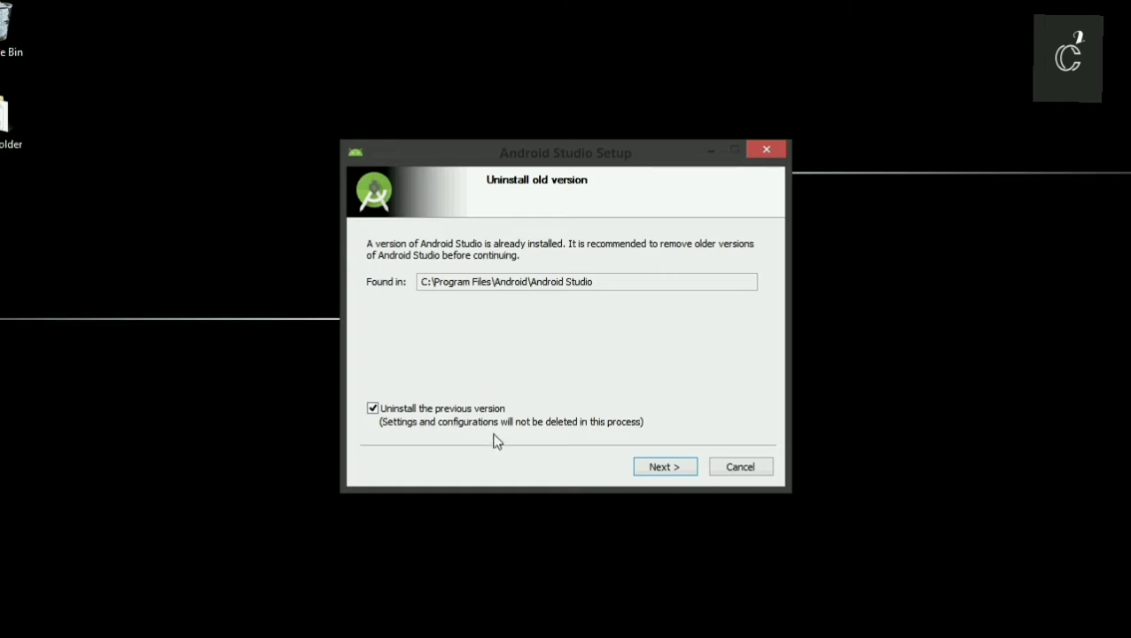
{"action": "left_click", "coordinate": [665, 470]}
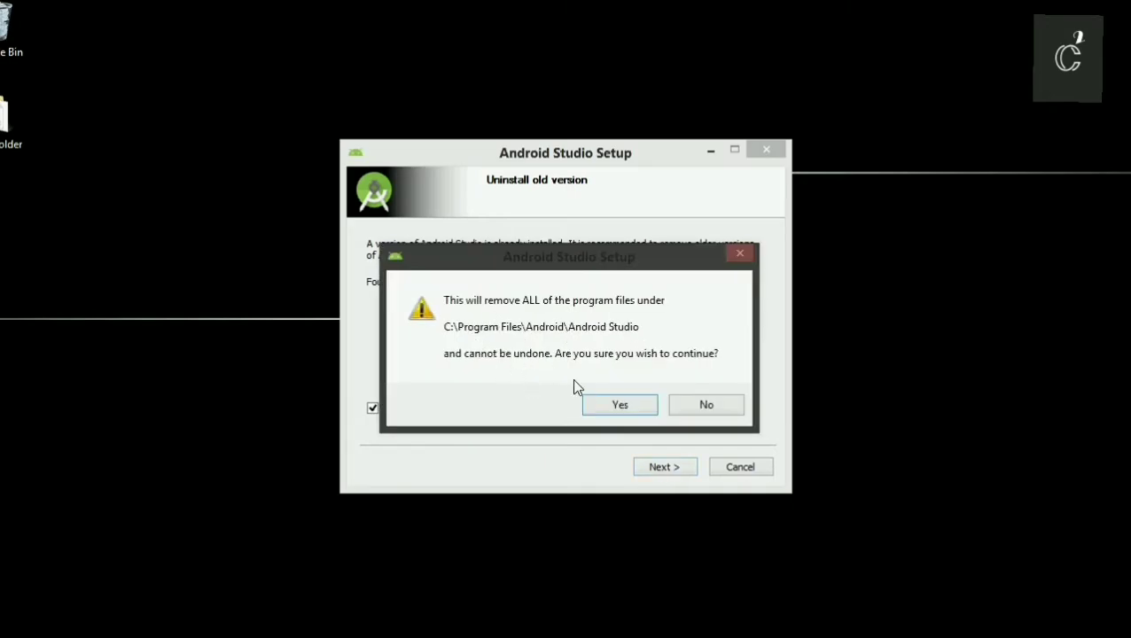
{"action": "left_click", "coordinate": [603, 406]}
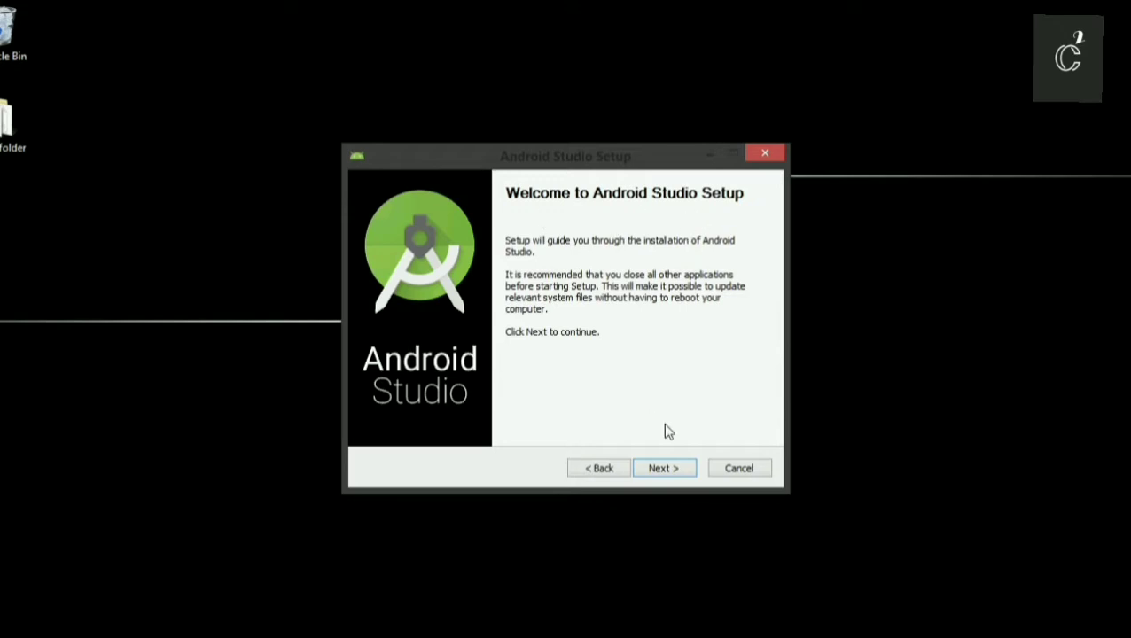
Install Android Studio with Android Virtual Device in C:\Program Files\Android\Android Studio, using the Android Studio Start Menu folder, and start it on finishing.
{"action": "left_click", "coordinate": [662, 471]}
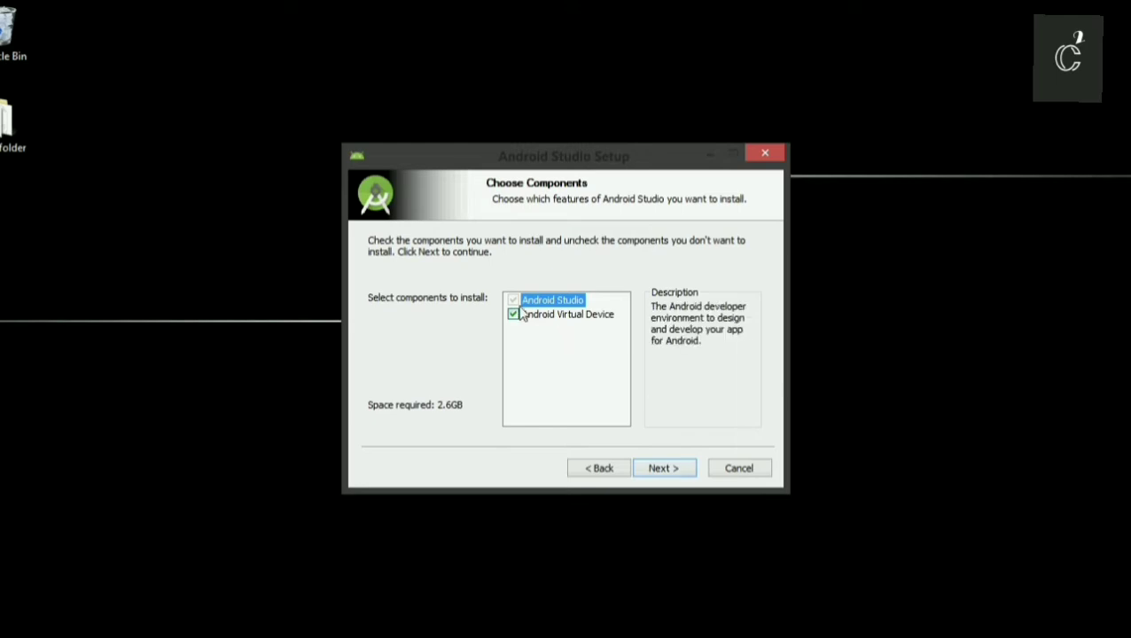
{"action": "mouse_move", "coordinate": [517, 326]}
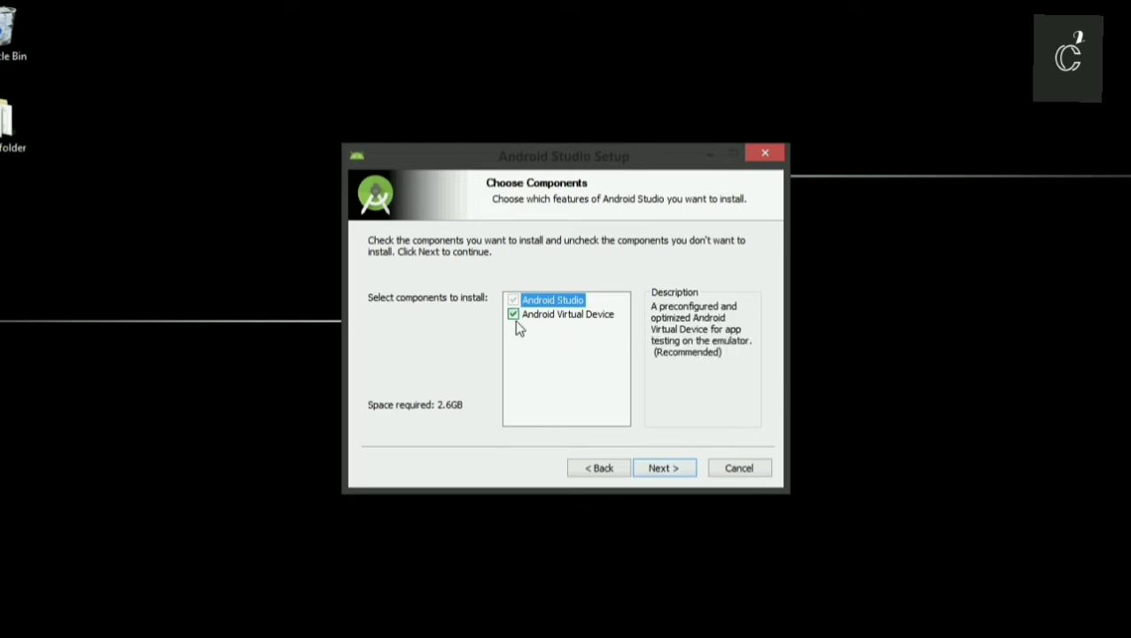
{"action": "left_click", "coordinate": [652, 472]}
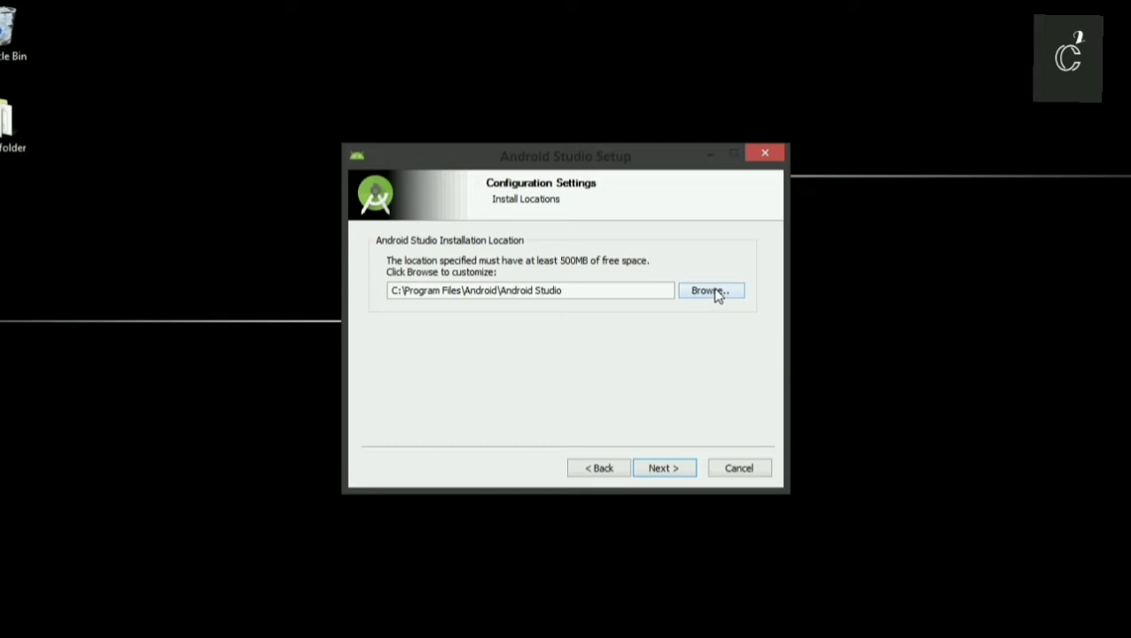
{"action": "left_click", "coordinate": [656, 471]}
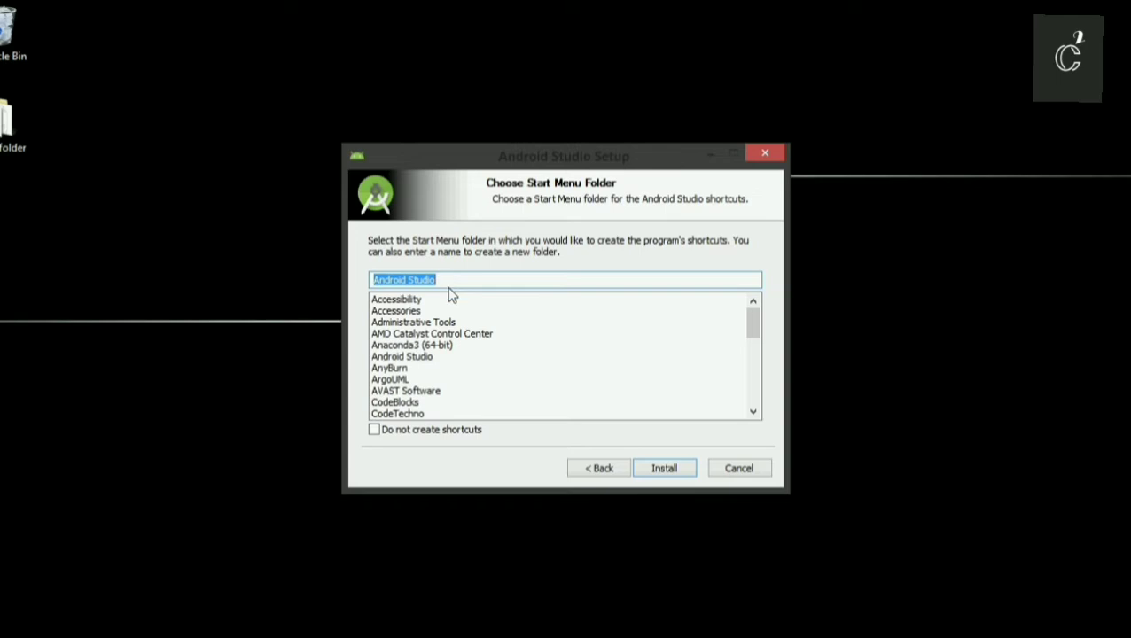
{"action": "left_click", "coordinate": [665, 476]}
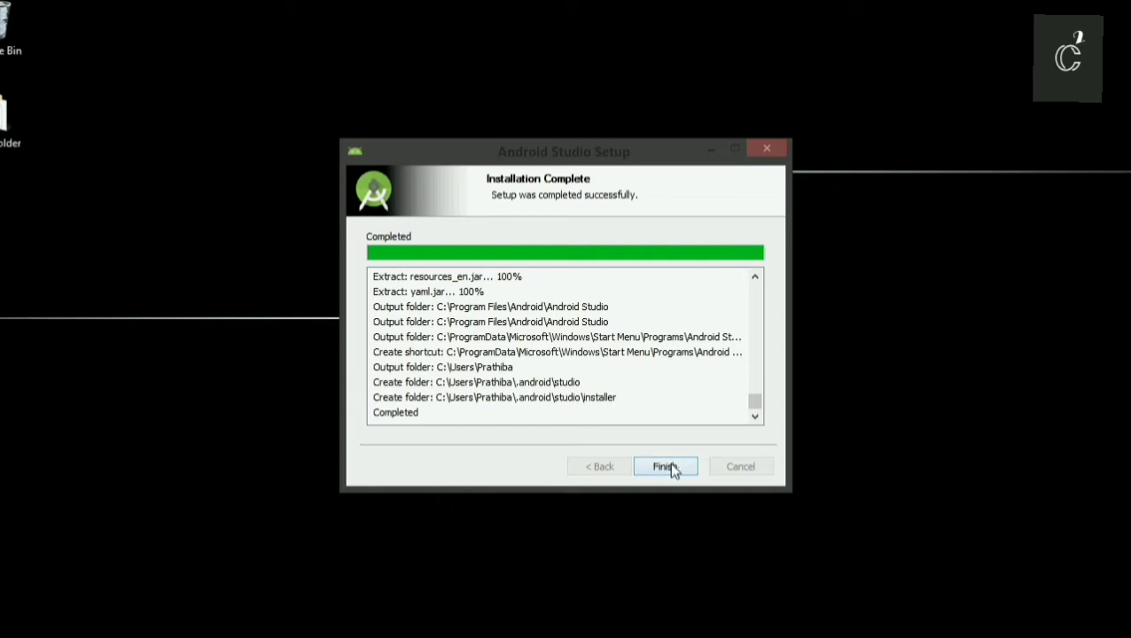
{"action": "left_click", "coordinate": [671, 466]}
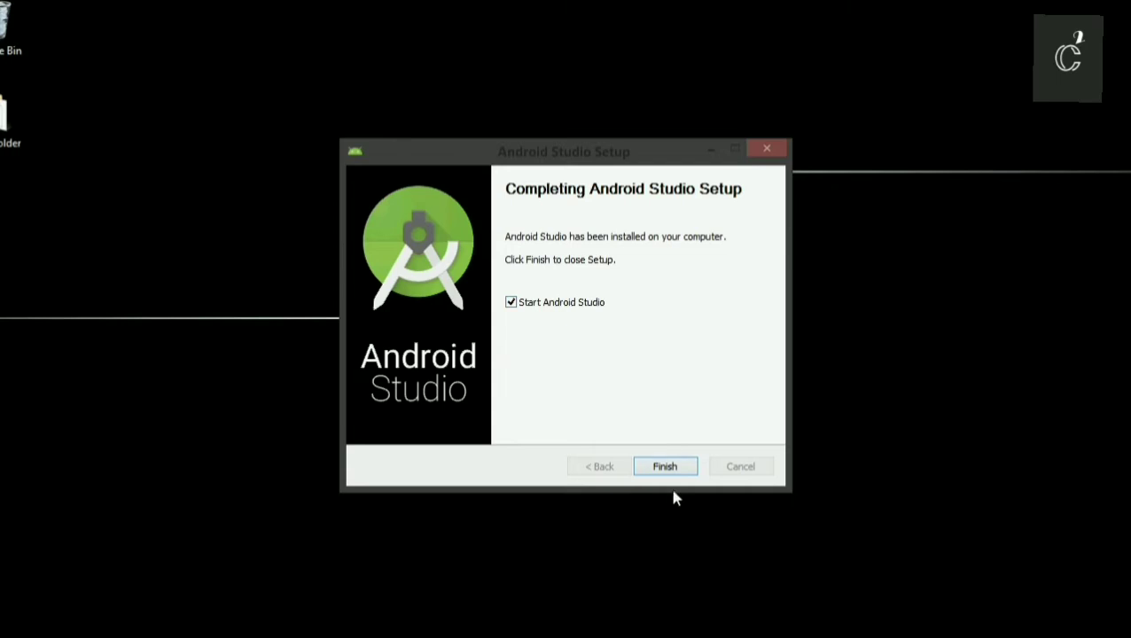
{"action": "left_click", "coordinate": [665, 467]}
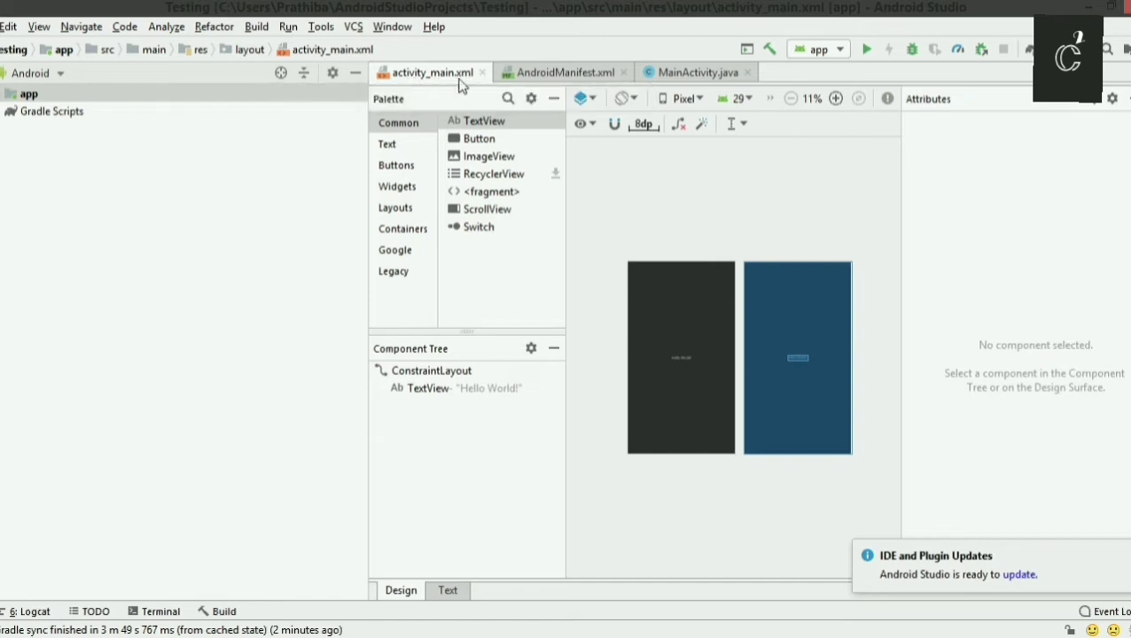
Examine activity_main.xml in both its design and XML code, plus the code of AndroidManifest.xml and MainActivity.java.
{"action": "left_click", "coordinate": [469, 396]}
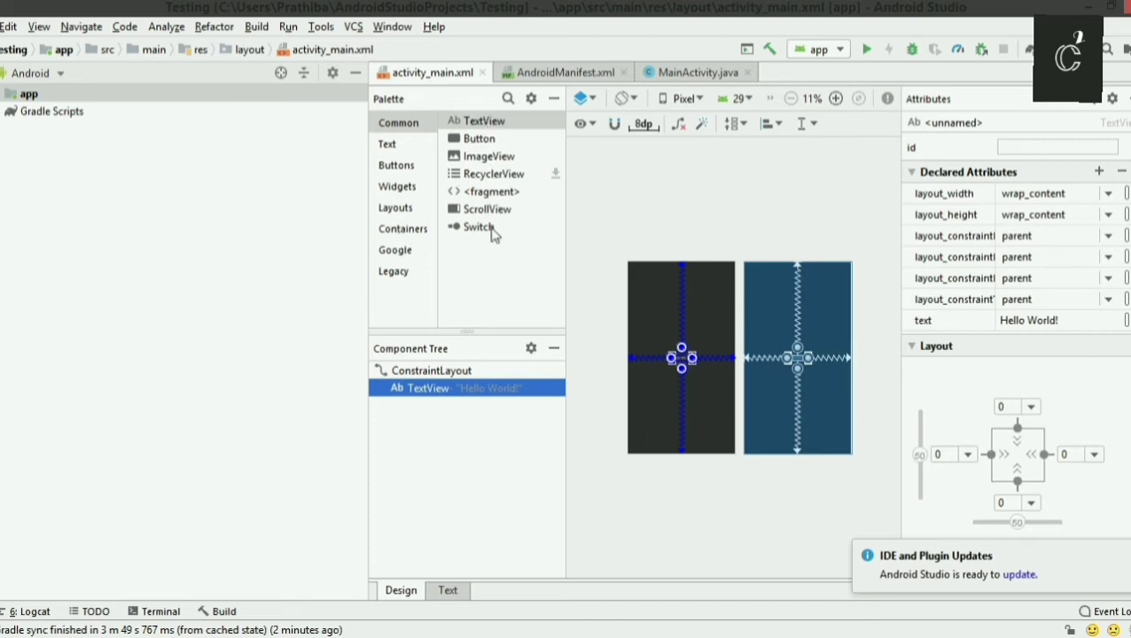
{"action": "left_click", "coordinate": [447, 591]}
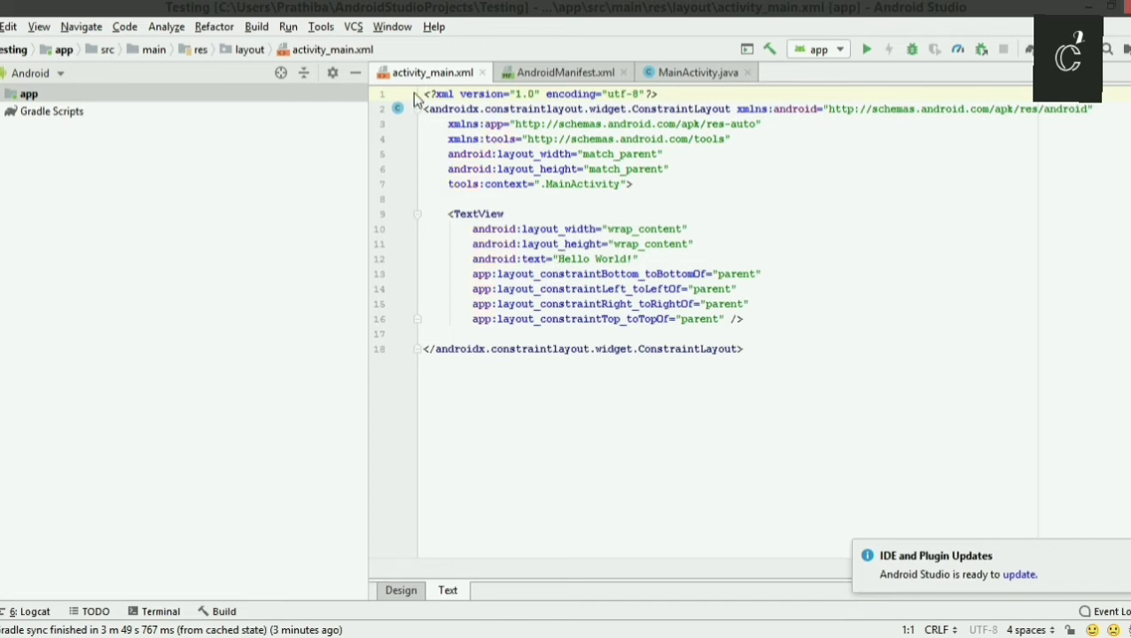
{"action": "left_click", "coordinate": [520, 78]}
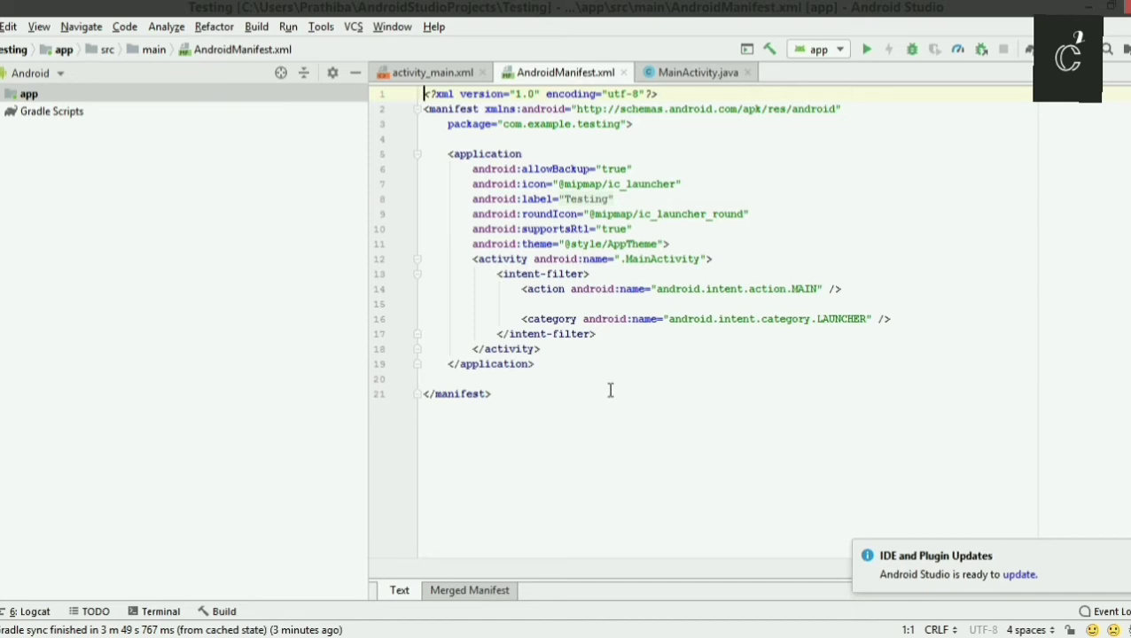
{"action": "left_click", "coordinate": [676, 75]}
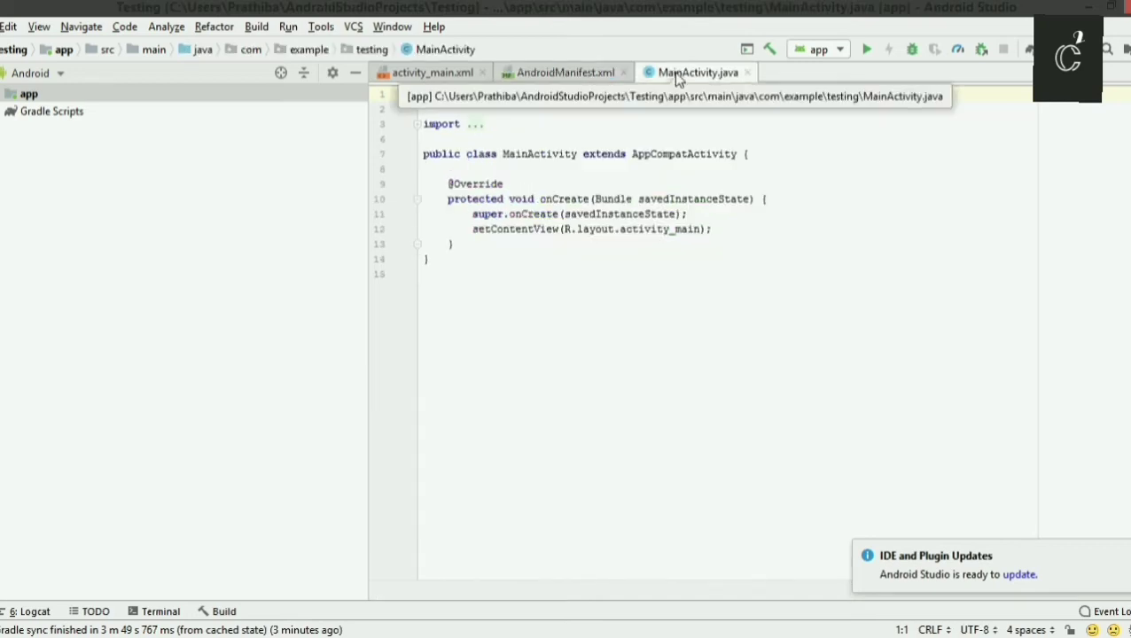
{"action": "left_click", "coordinate": [585, 73]}
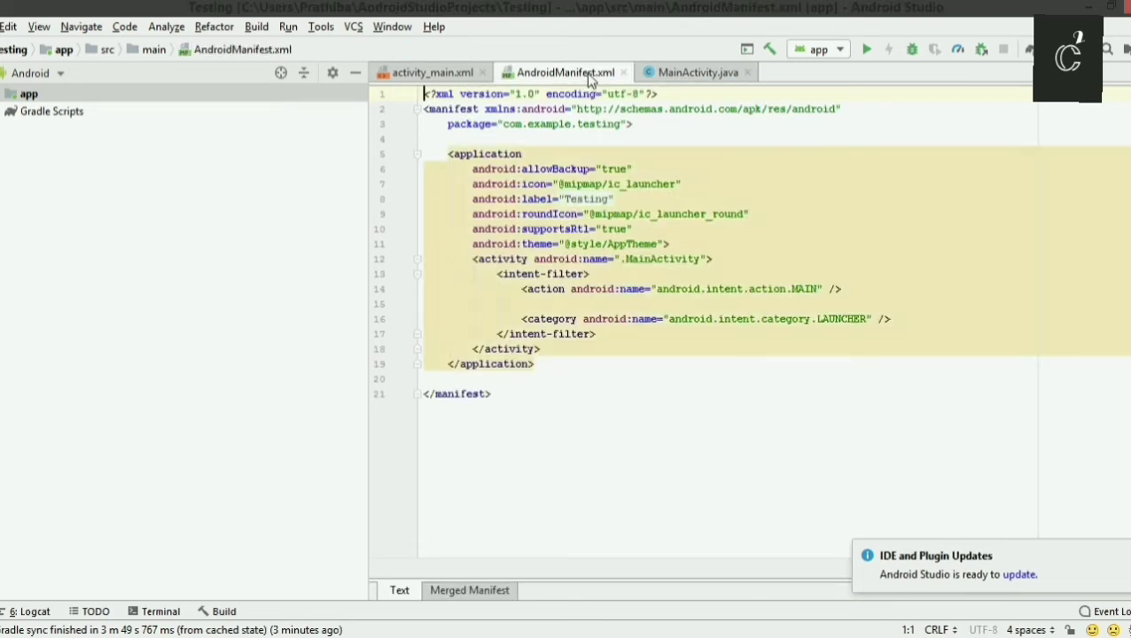
{"action": "left_click", "coordinate": [626, 258]}
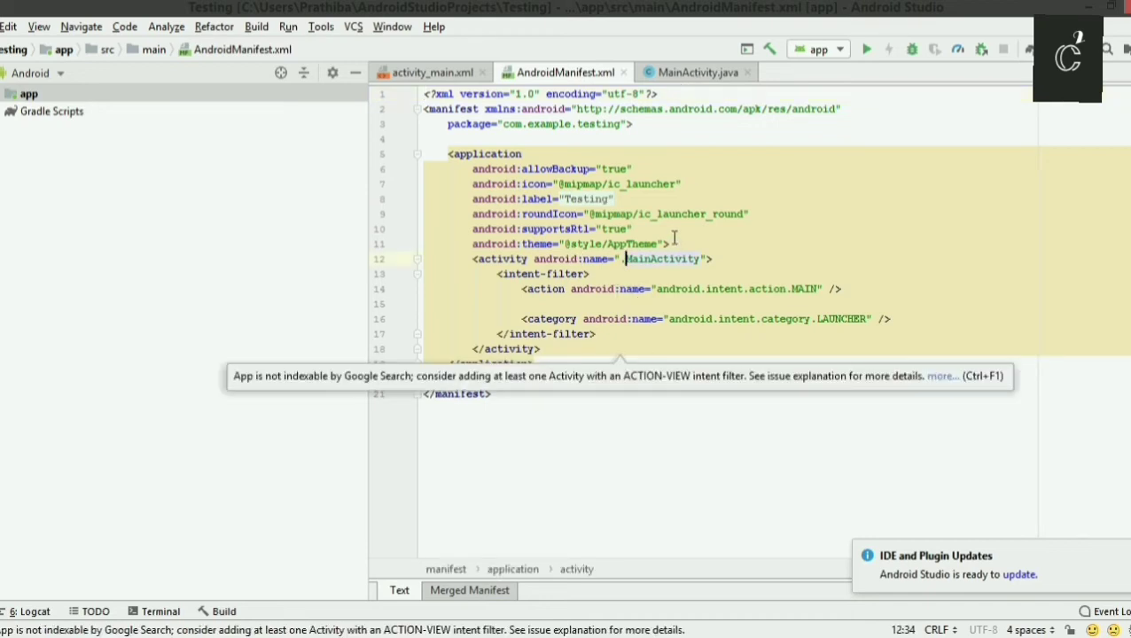
{"action": "left_click", "coordinate": [678, 77]}
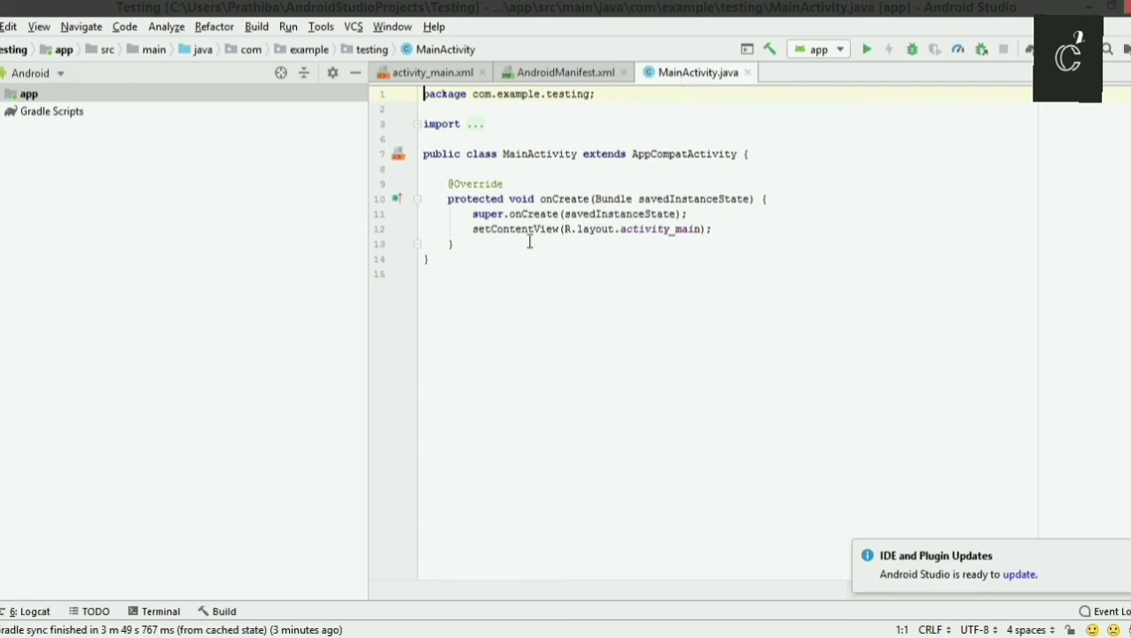
{"action": "left_click", "coordinate": [712, 230]}
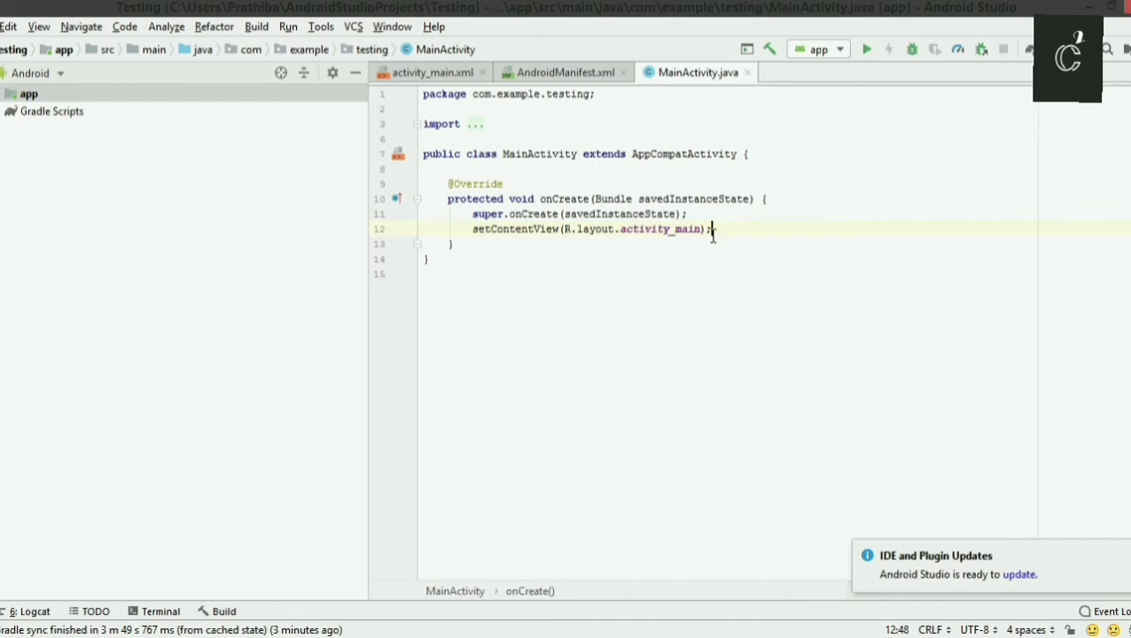
{"action": "left_click", "coordinate": [427, 74]}
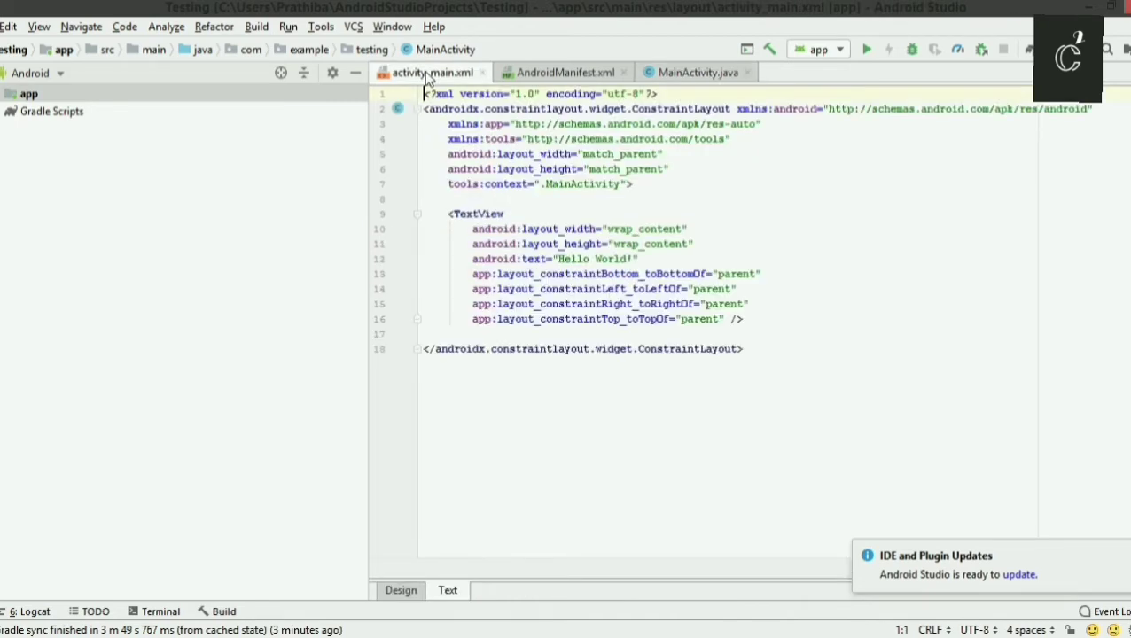
{"action": "left_click", "coordinate": [400, 592]}
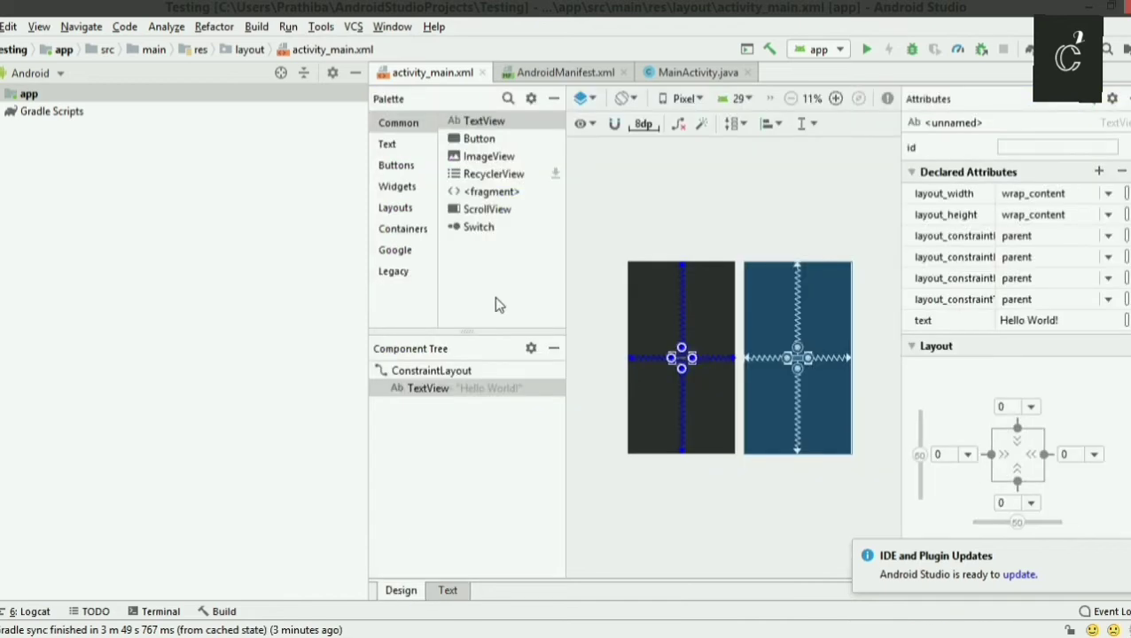
Expand the app module and its manifests, java and res folders in the project tree.
{"action": "left_click", "coordinate": [5, 94]}
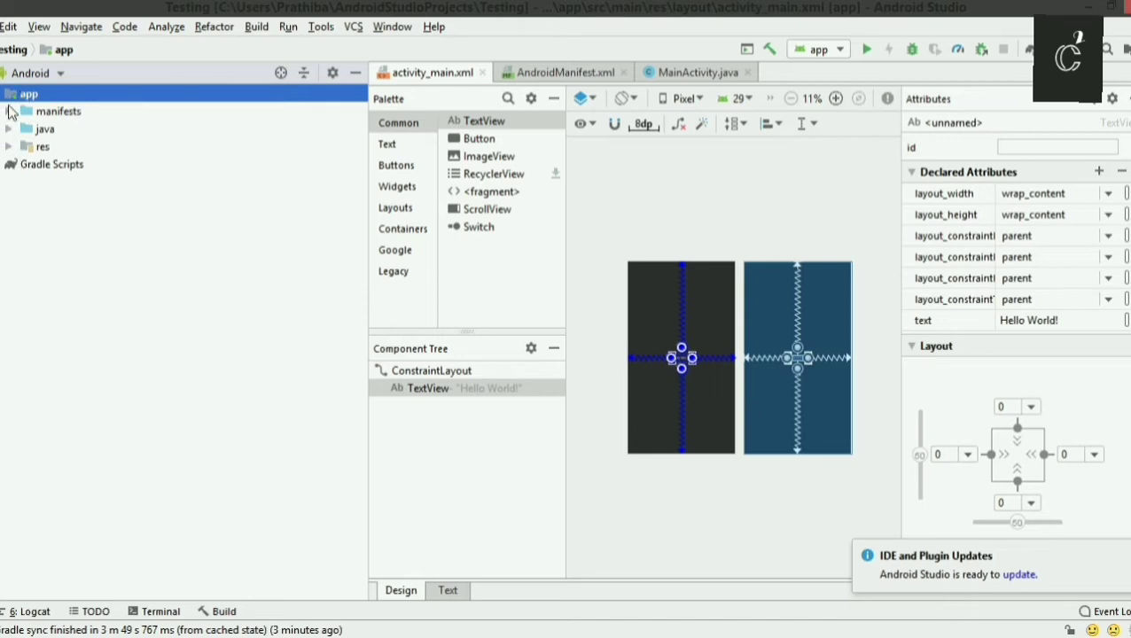
{"action": "left_click", "coordinate": [8, 112]}
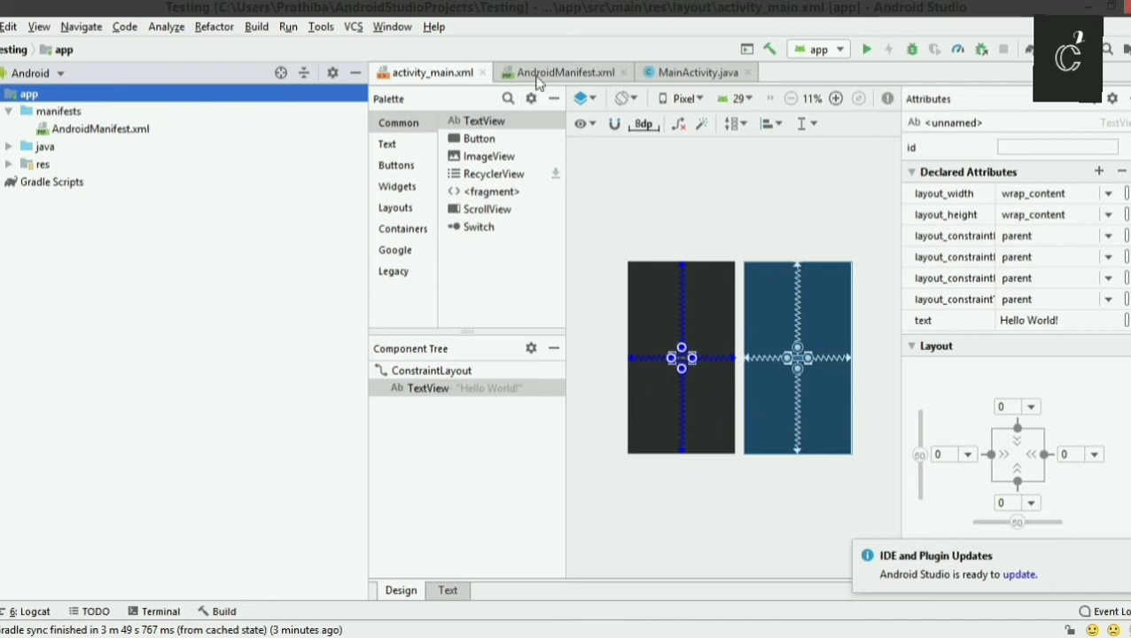
{"action": "left_click", "coordinate": [8, 147]}
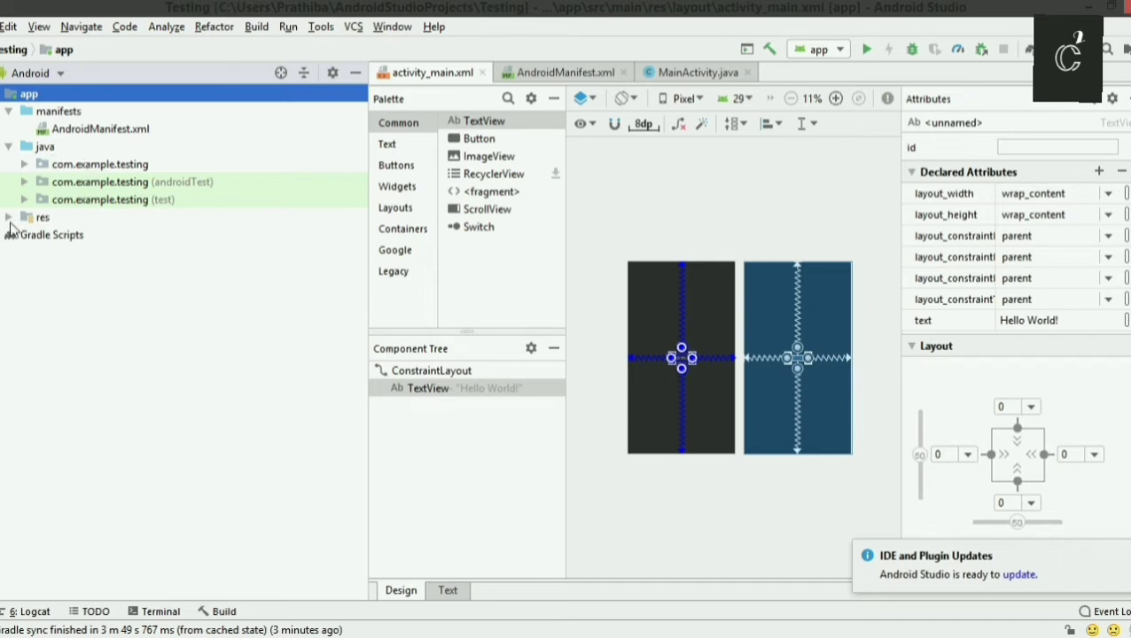
{"action": "left_click", "coordinate": [8, 219]}
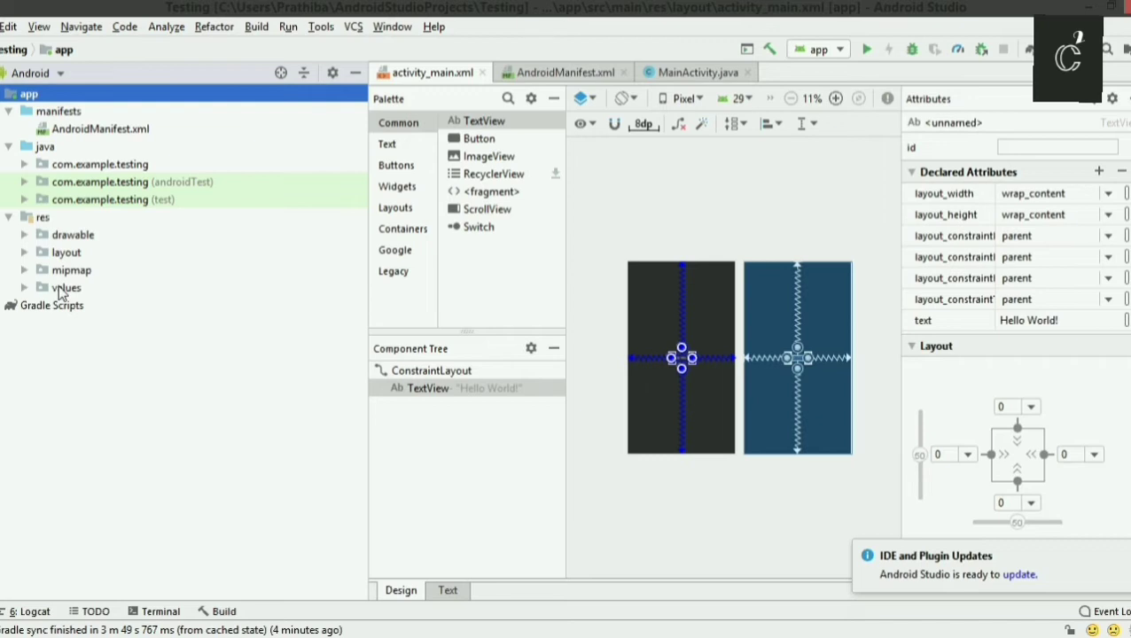
Expand the drawable, layout, mipmap and values folders under res to view their resource files.
{"action": "left_click", "coordinate": [23, 236]}
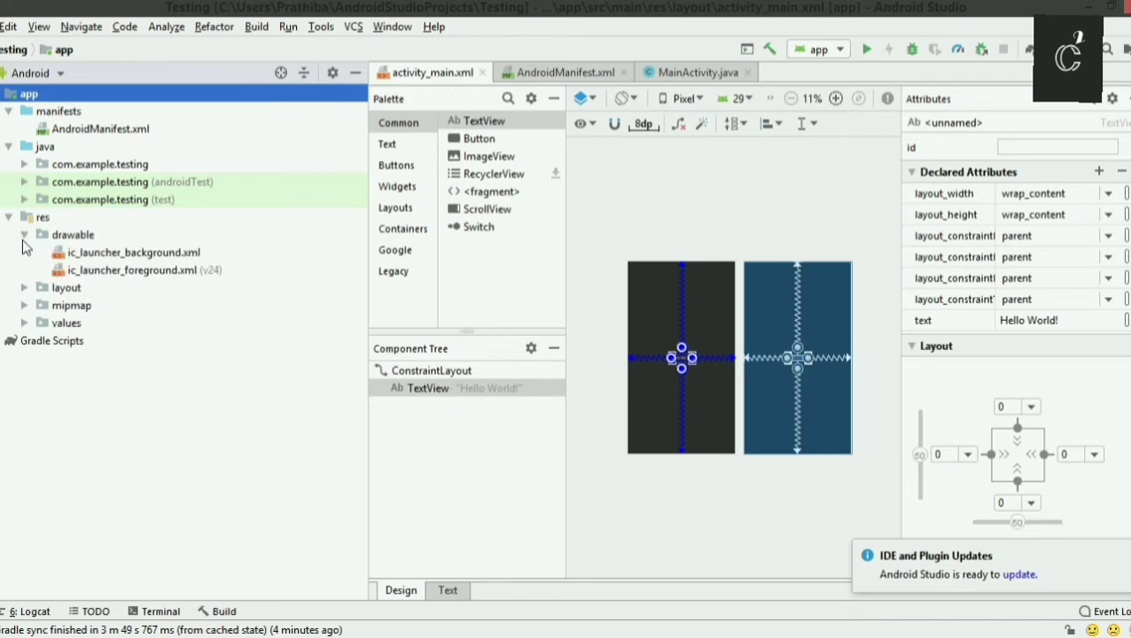
{"action": "left_click", "coordinate": [24, 288]}
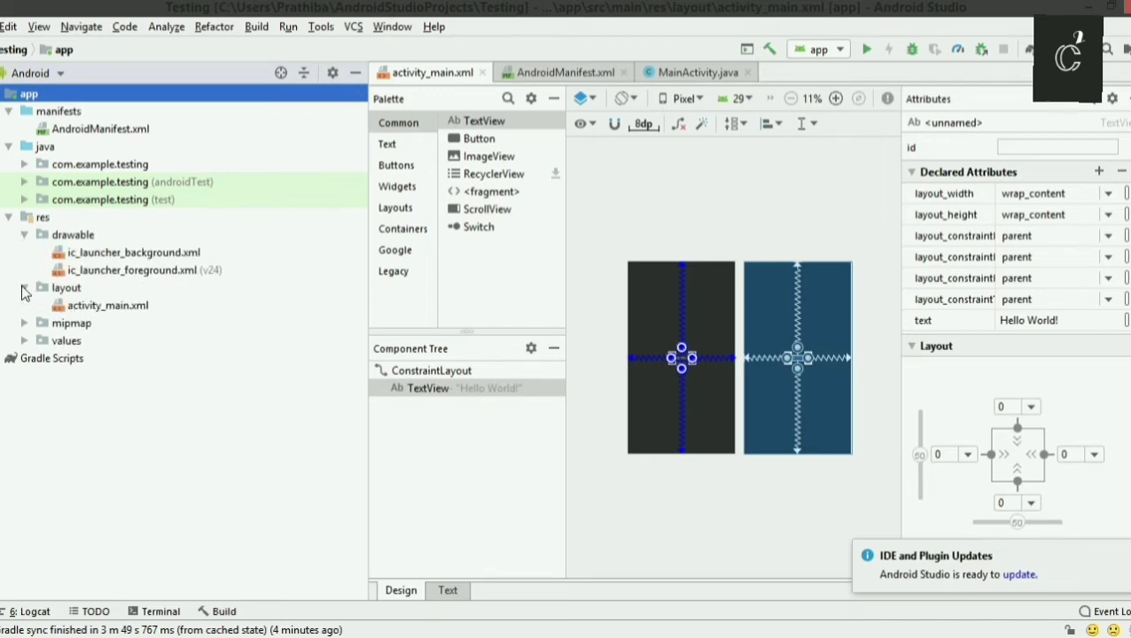
{"action": "left_click", "coordinate": [24, 325]}
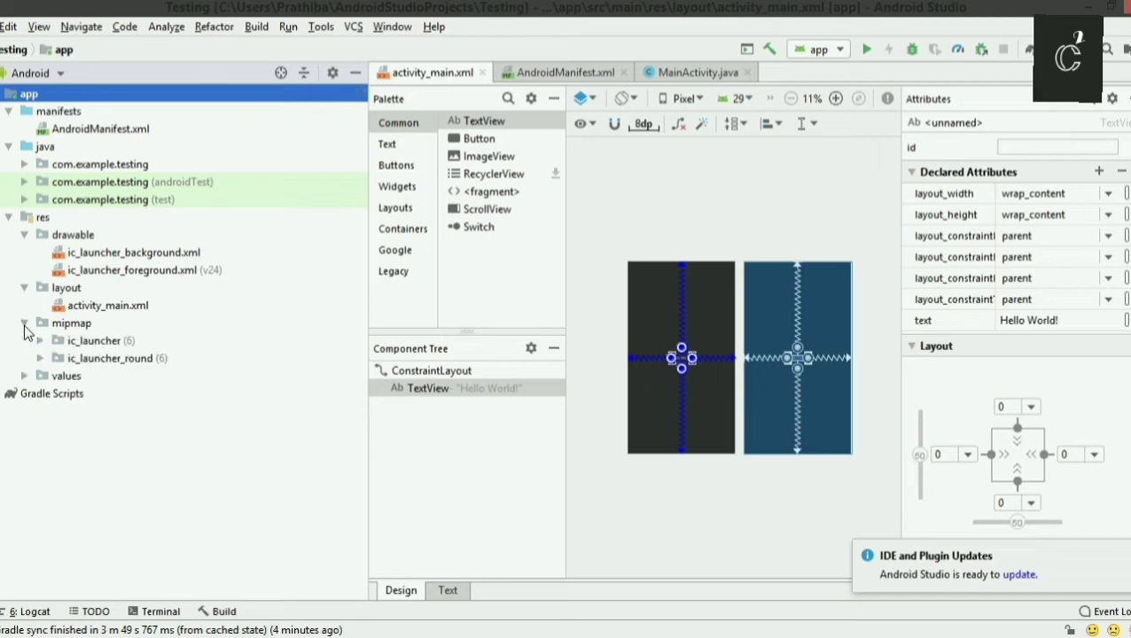
{"action": "left_click", "coordinate": [24, 376]}
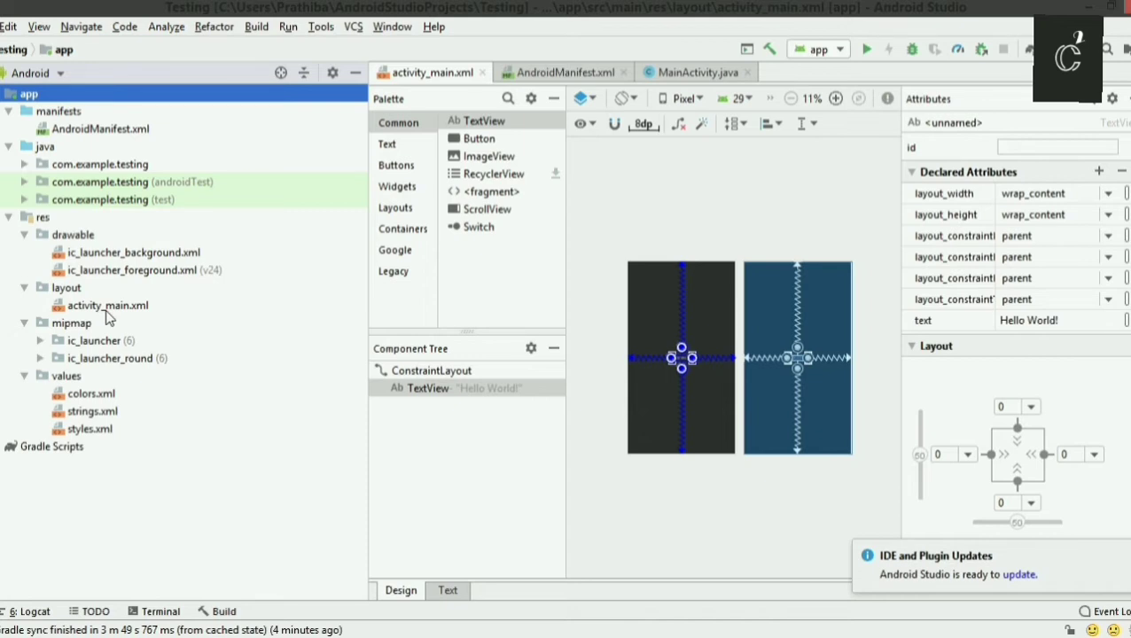
Expand the main, androidTest and test com.example.testing packages under java in the project tree.
{"action": "left_click", "coordinate": [24, 165]}
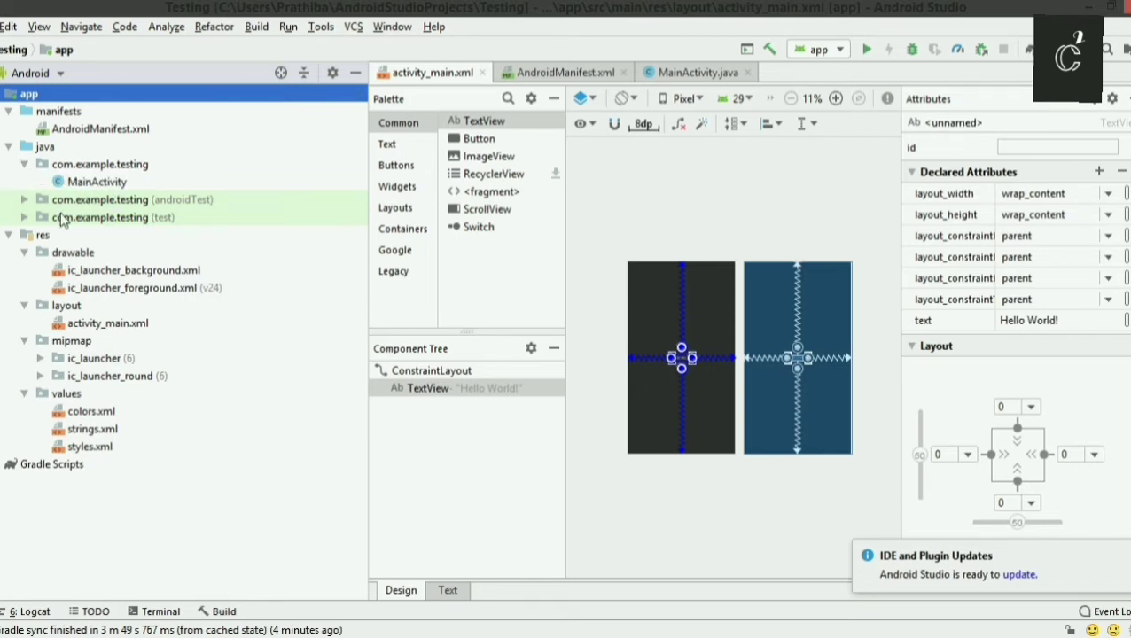
{"action": "left_click", "coordinate": [24, 199]}
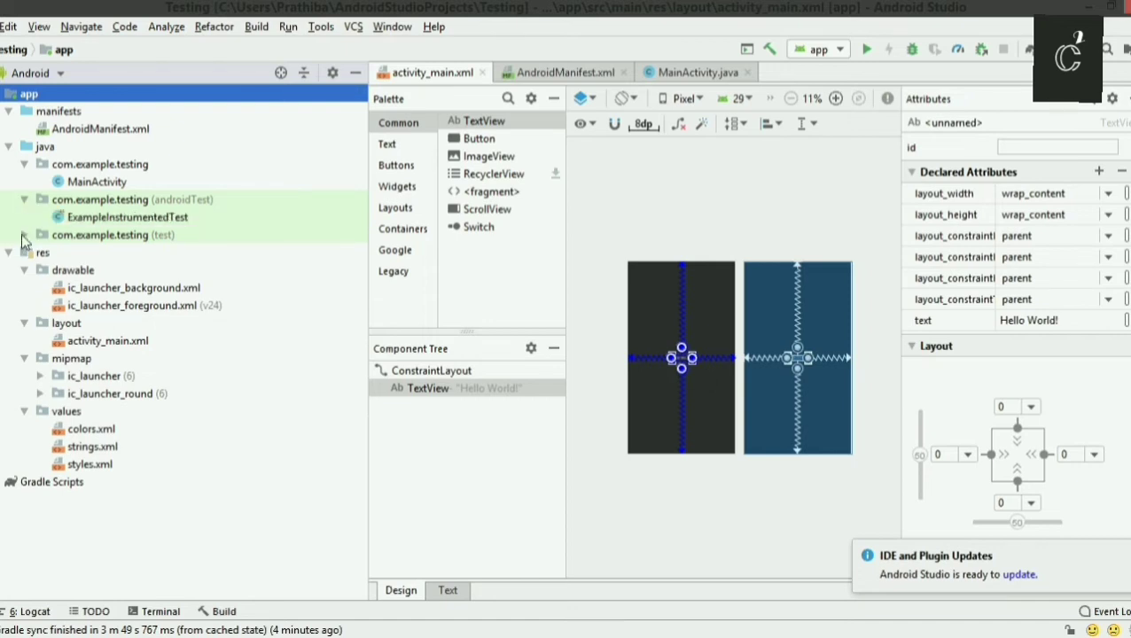
{"action": "left_click", "coordinate": [22, 236]}
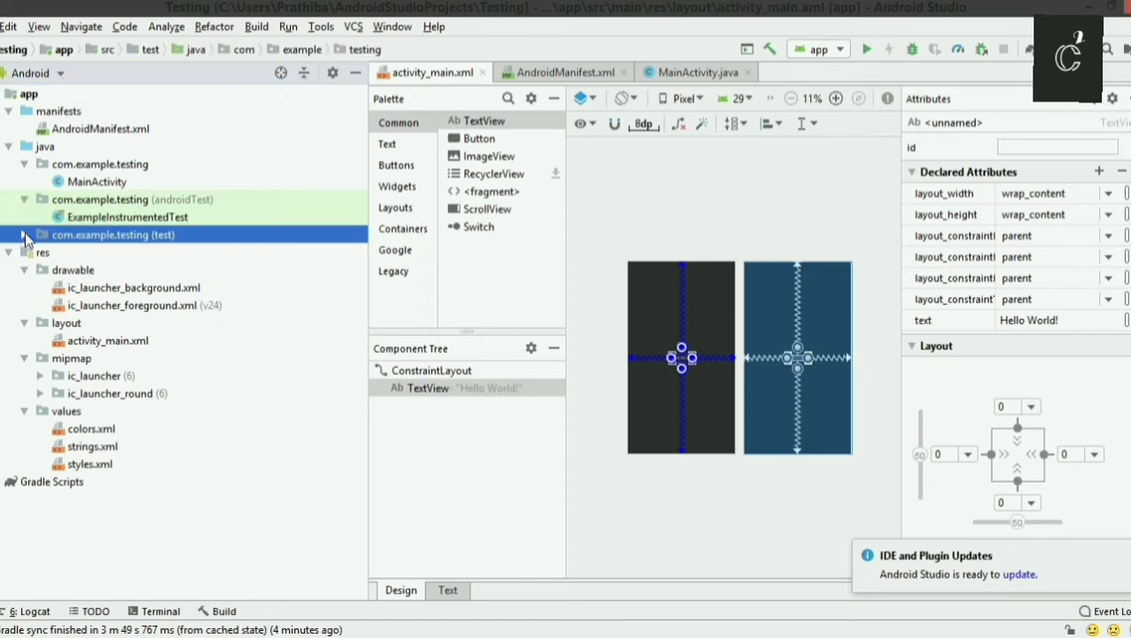
{"action": "left_click", "coordinate": [24, 236]}
View MainActivity.java, AndroidManifest.xml and the activity_main.xml layout, locating each file in the project tree.
{"action": "left_click", "coordinate": [88, 181]}
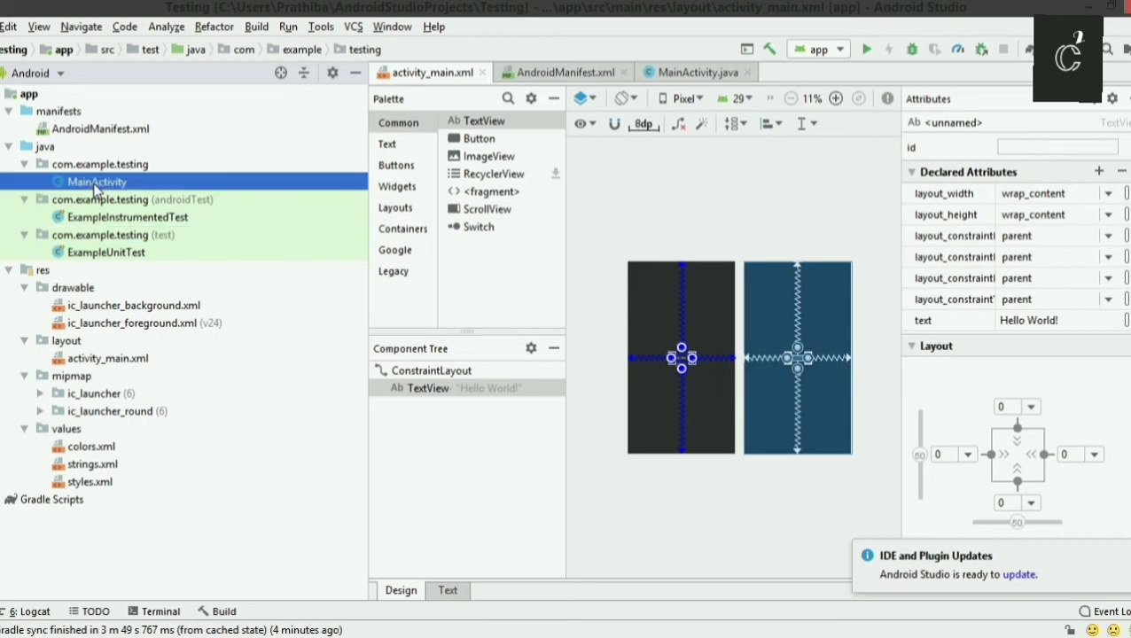
{"action": "left_click", "coordinate": [677, 71]}
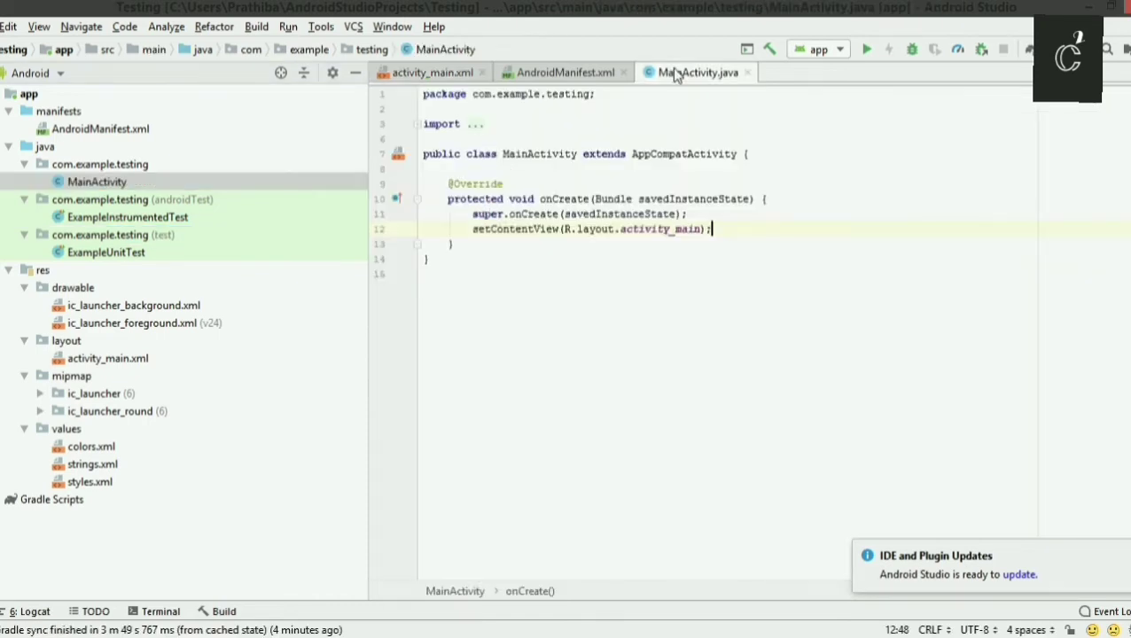
{"action": "left_click", "coordinate": [92, 133]}
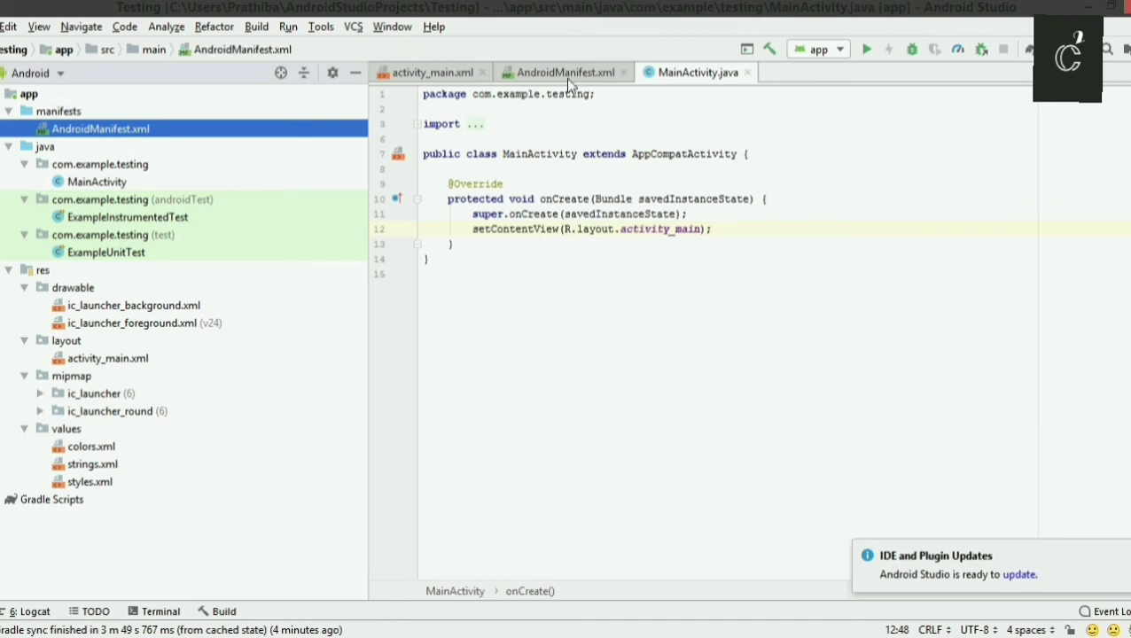
{"action": "left_click", "coordinate": [566, 74]}
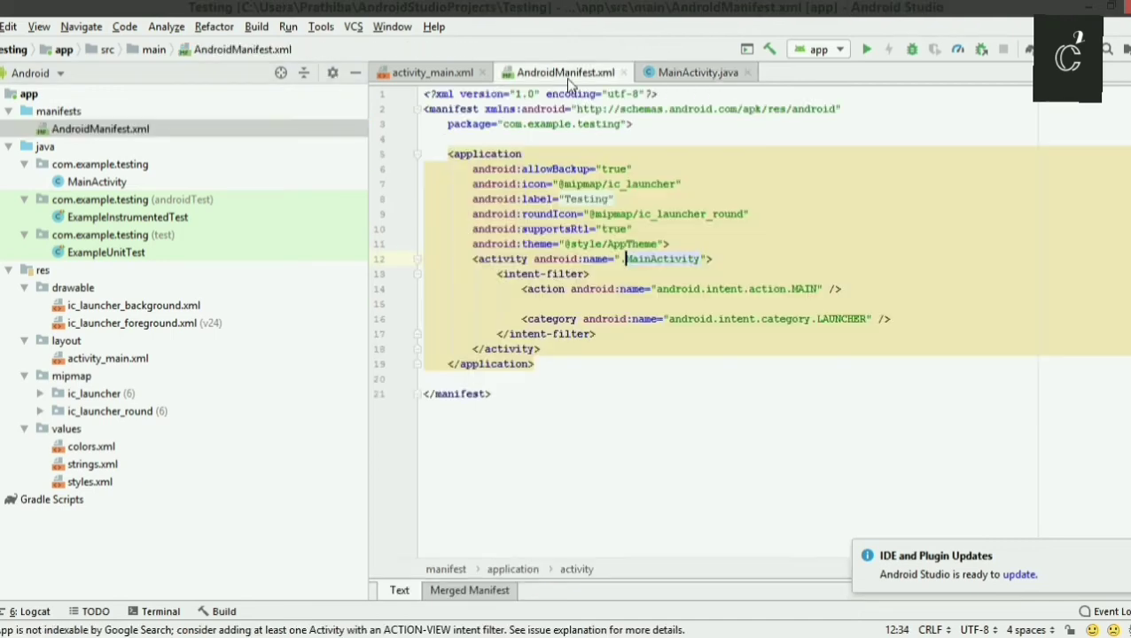
{"action": "left_click", "coordinate": [429, 73]}
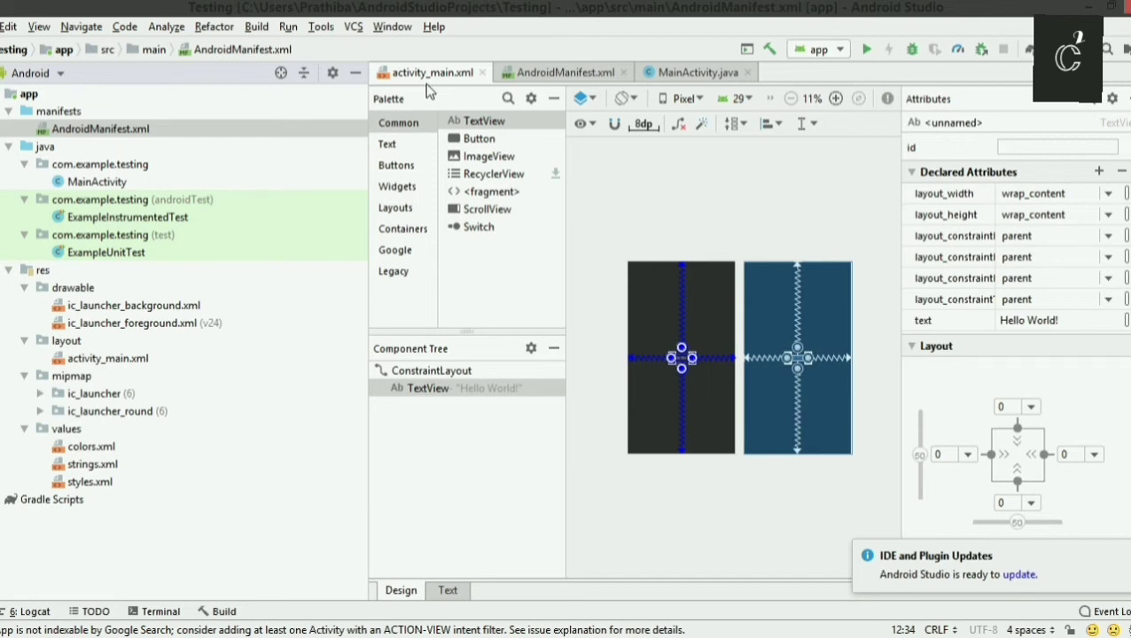
{"action": "left_click", "coordinate": [112, 361]}
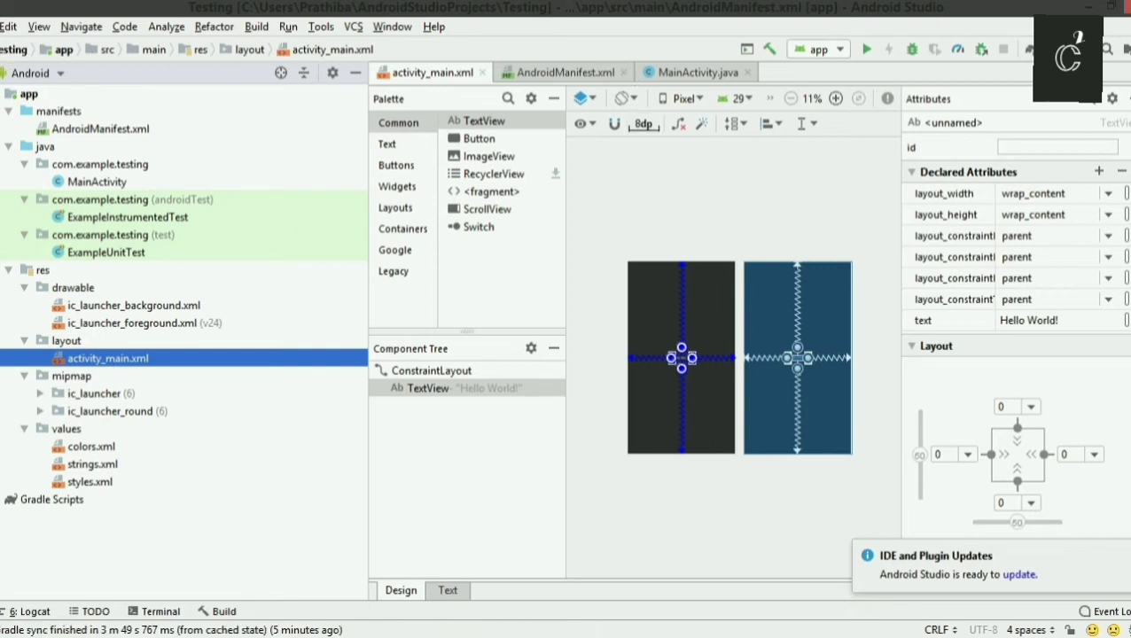
{"action": "left_click", "coordinate": [0, 27]}
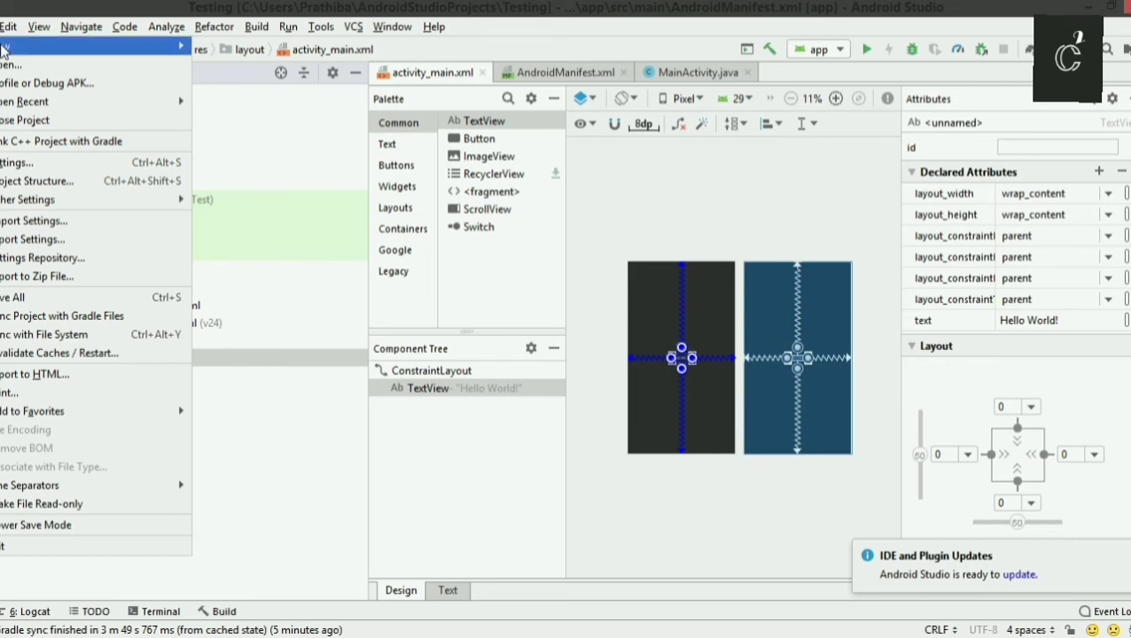
{"action": "mouse_move", "coordinate": [3, 49]}
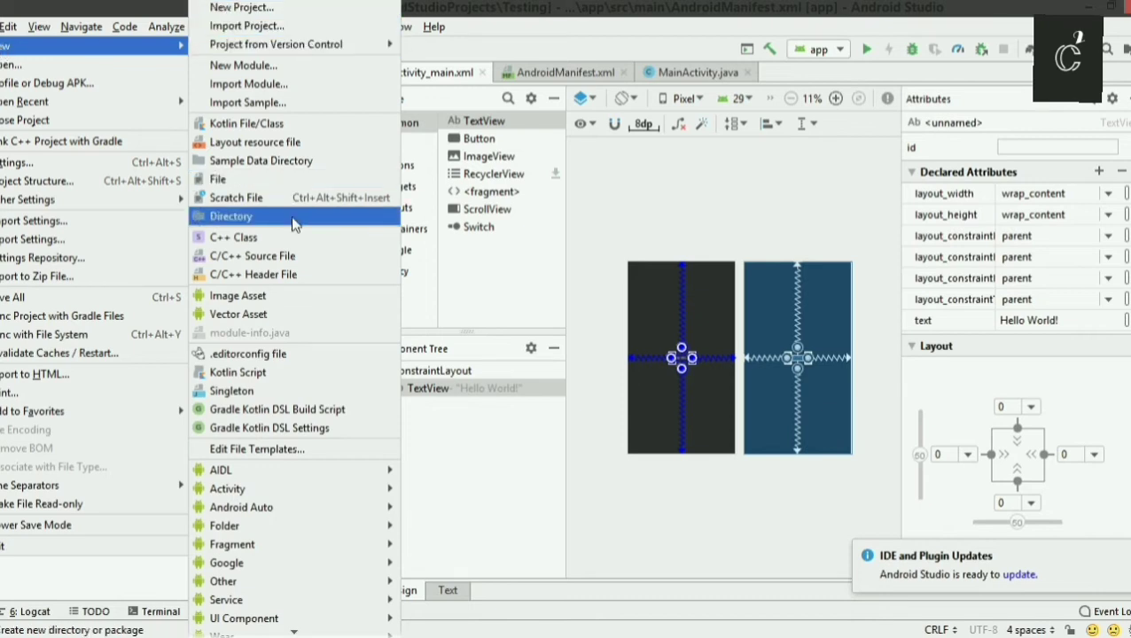
{"action": "mouse_move", "coordinate": [285, 470]}
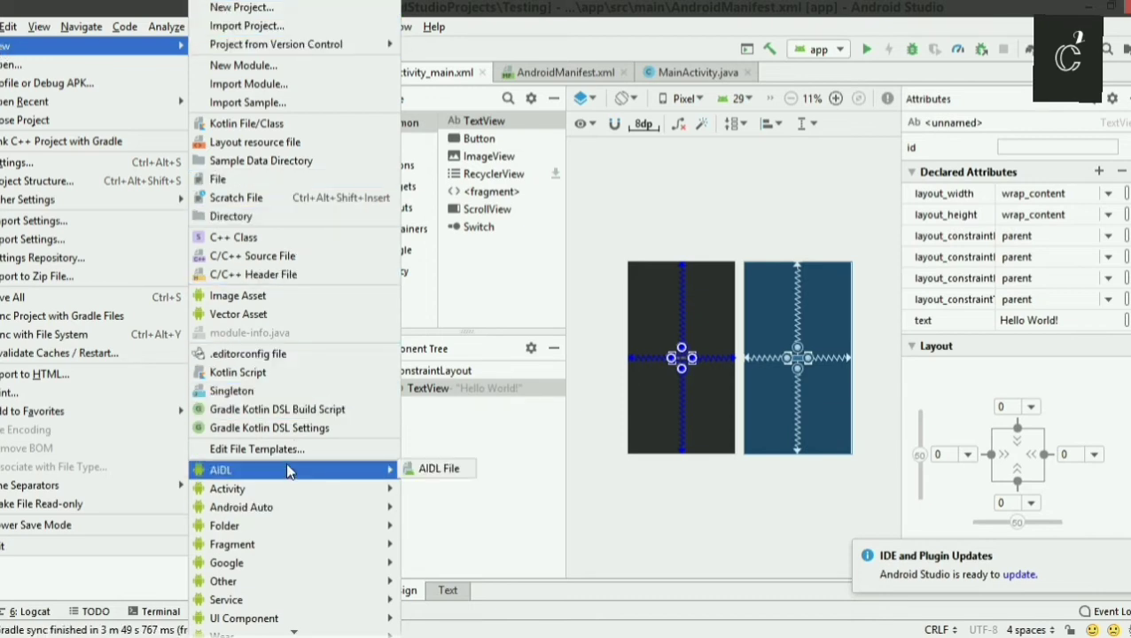
{"action": "mouse_move", "coordinate": [284, 548]}
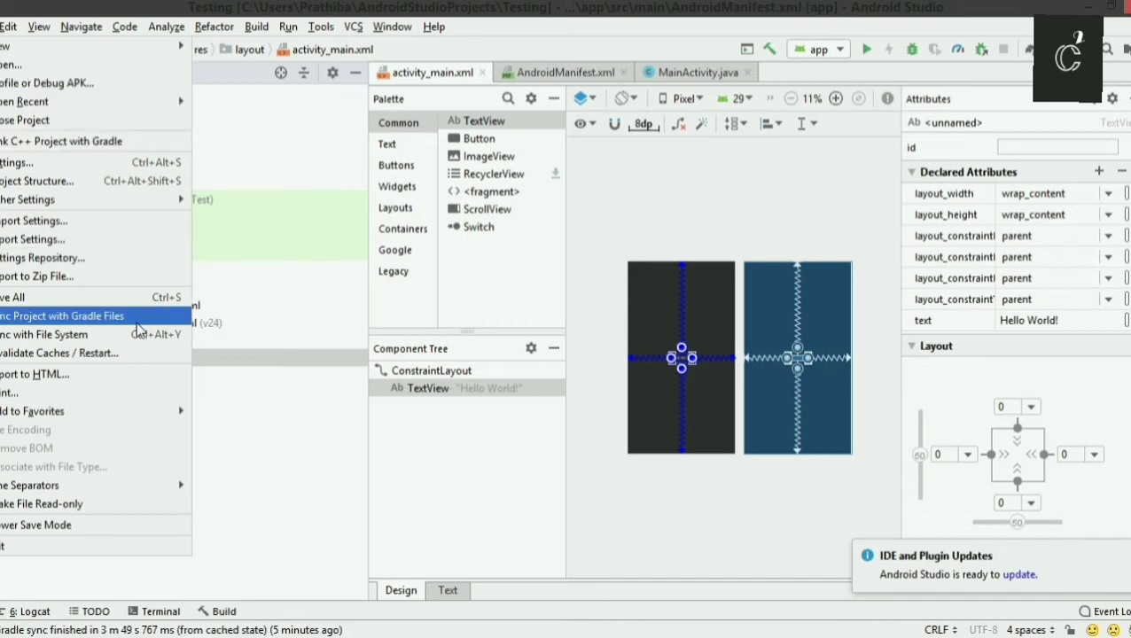
{"action": "left_click", "coordinate": [2, 26]}
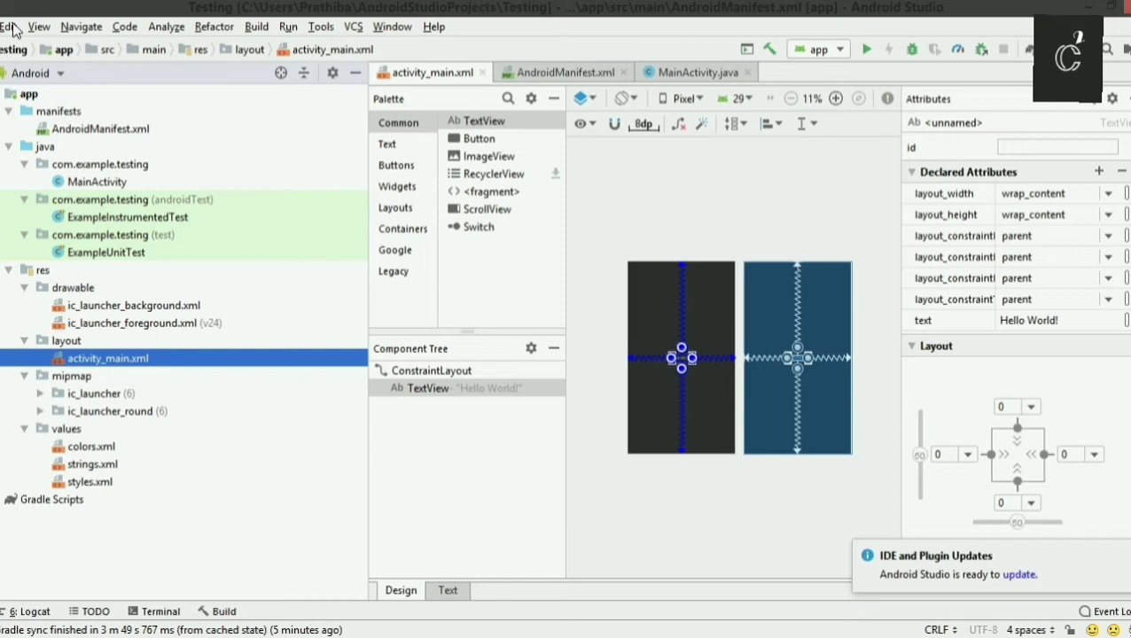
{"action": "left_click", "coordinate": [13, 27]}
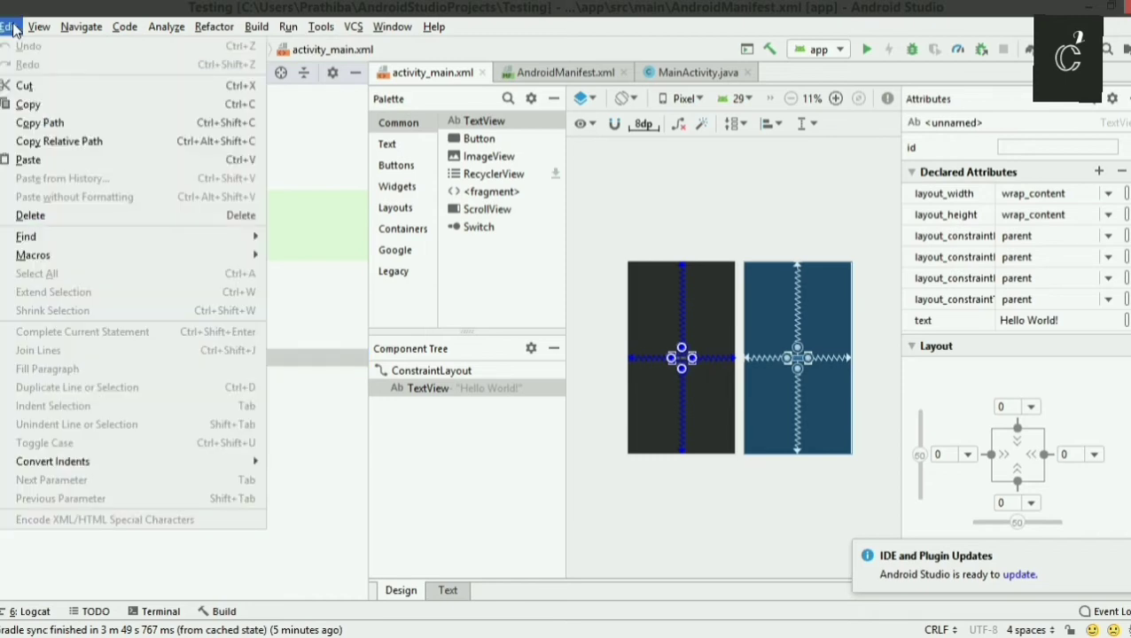
{"action": "left_click", "coordinate": [13, 27]}
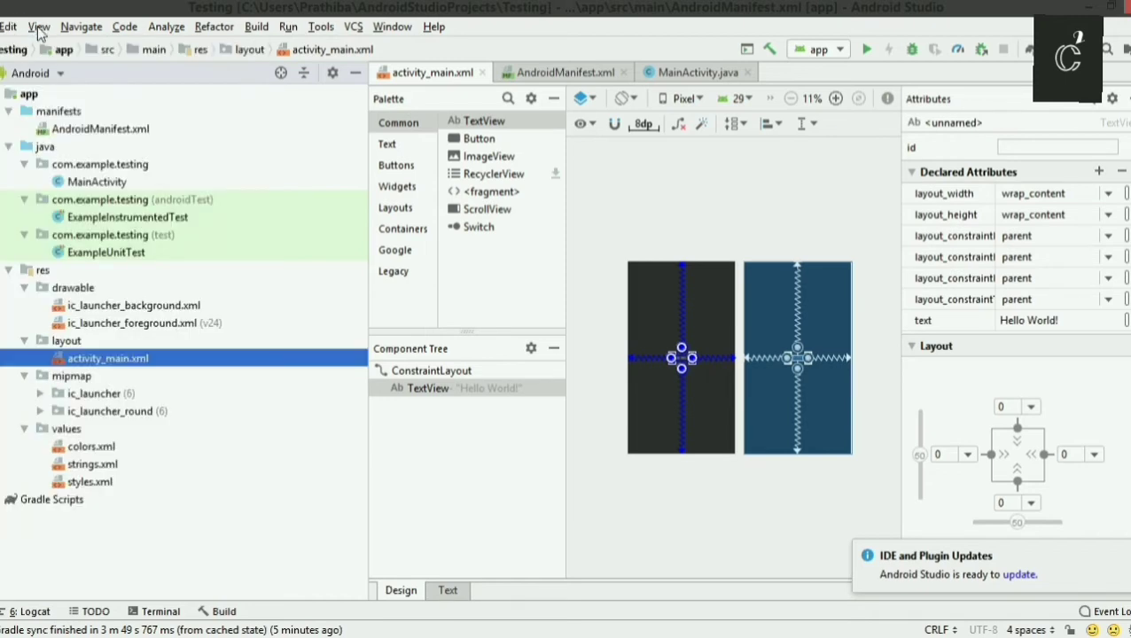
{"action": "left_click", "coordinate": [38, 27]}
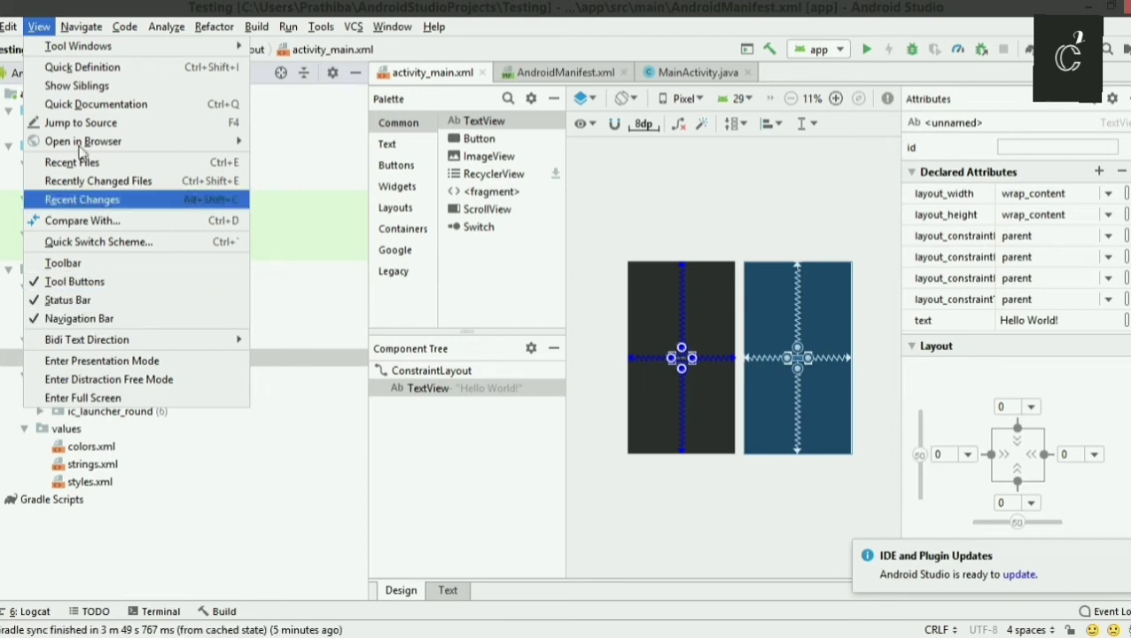
{"action": "left_click", "coordinate": [81, 31]}
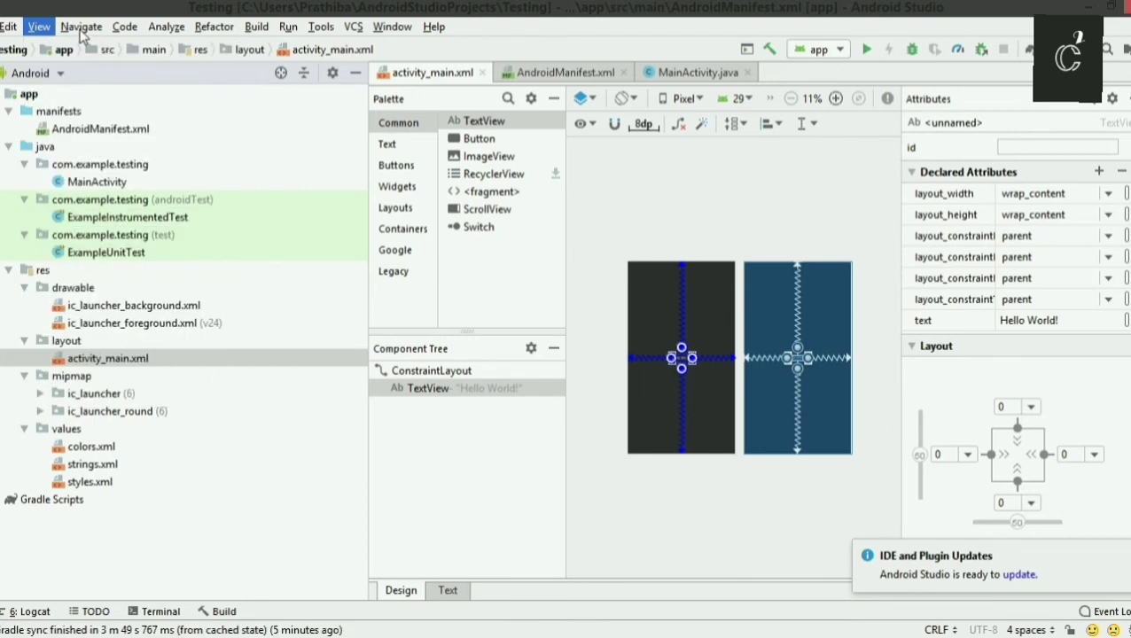
{"action": "left_click", "coordinate": [80, 31]}
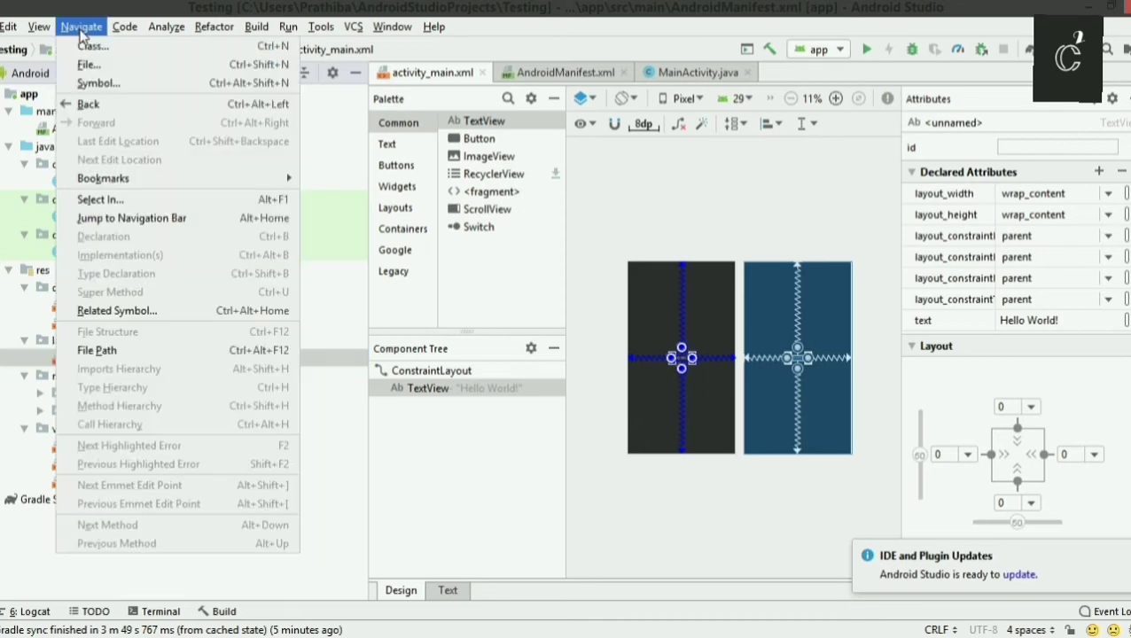
{"action": "mouse_move", "coordinate": [131, 29]}
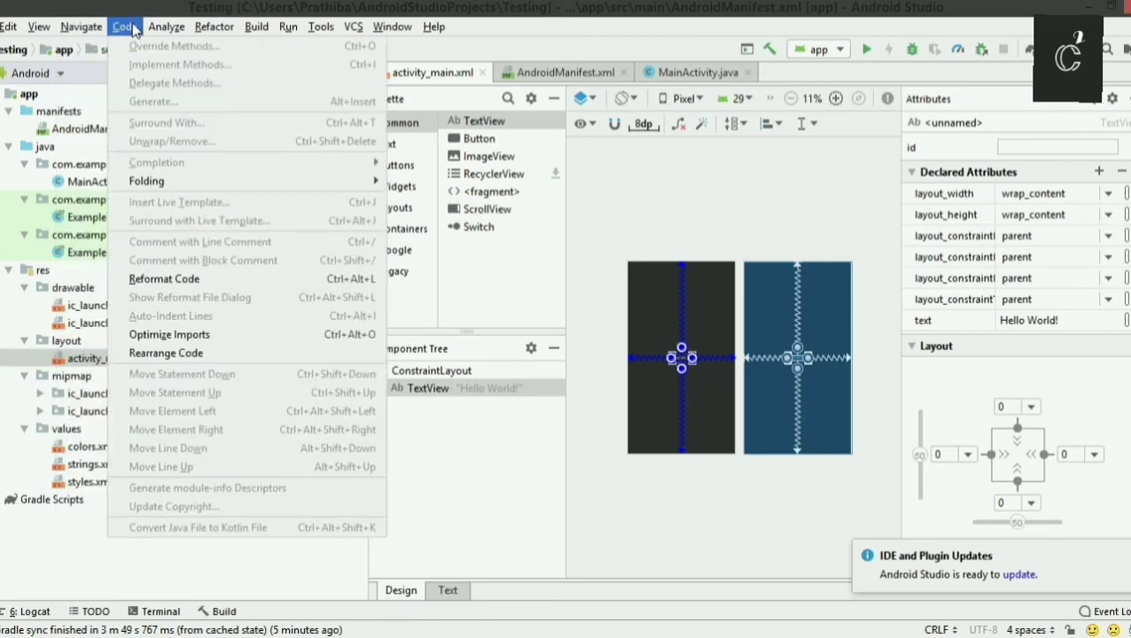
{"action": "left_click", "coordinate": [167, 29]}
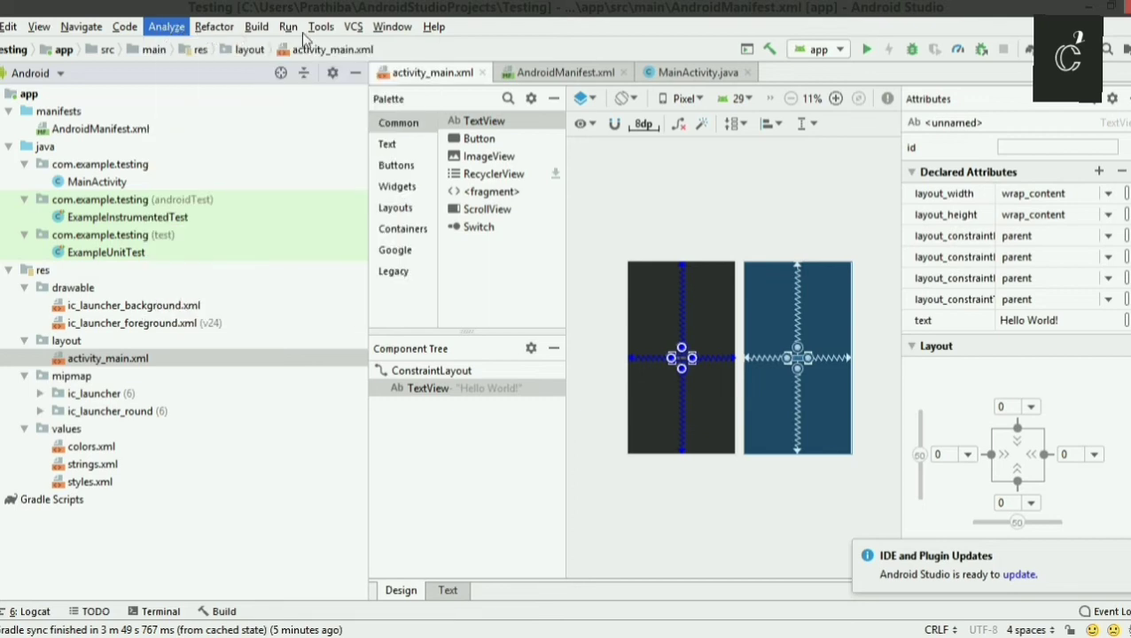
{"action": "left_click", "coordinate": [261, 29]}
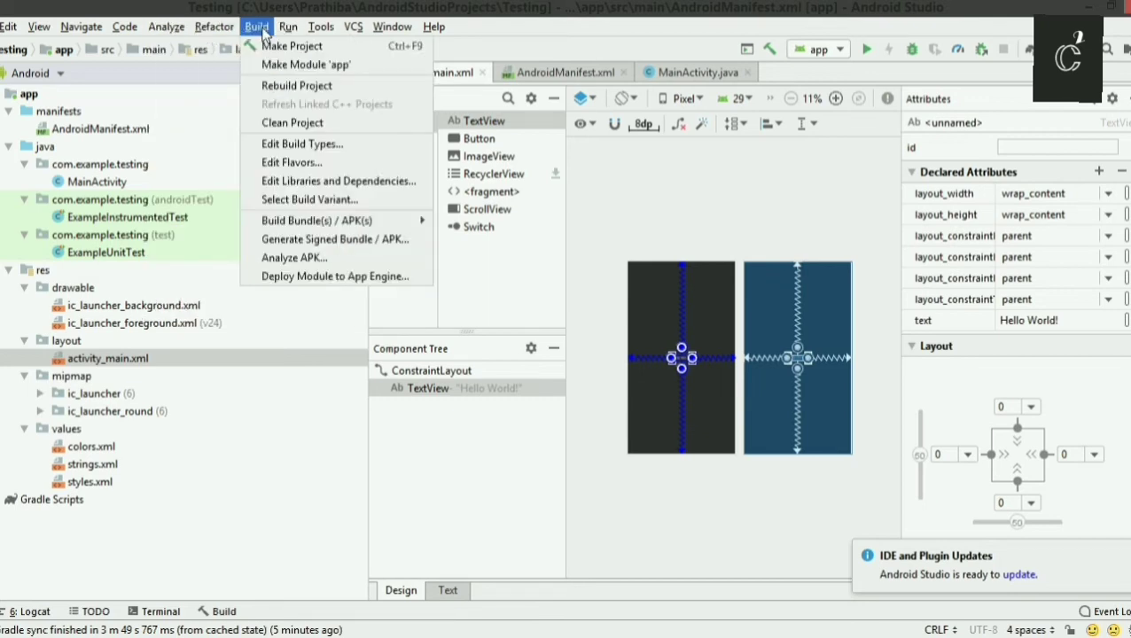
{"action": "mouse_move", "coordinate": [283, 30]}
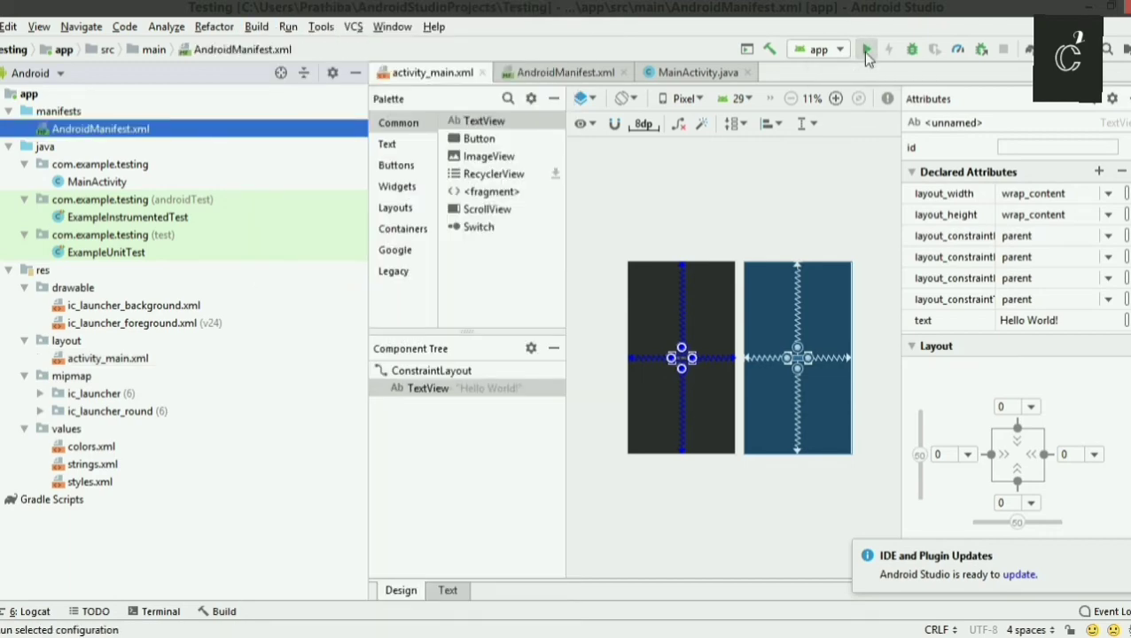
Start running the app, open the device connection troubleshooting guide from deployment target selection and rescan the USB devices.
{"action": "left_click", "coordinate": [866, 52]}
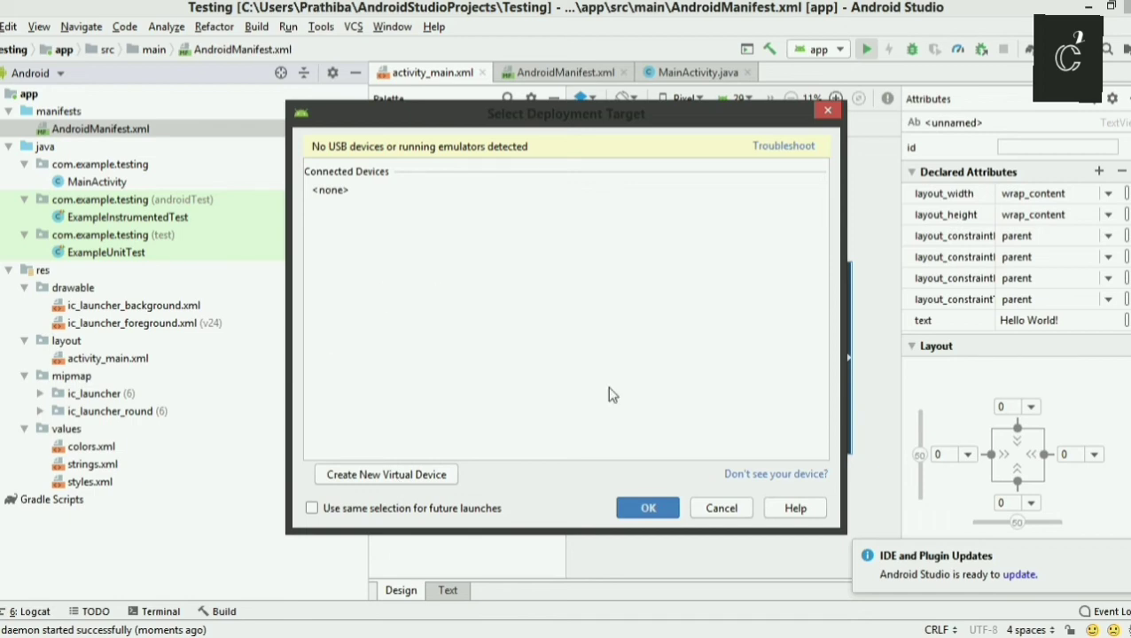
{"action": "left_click", "coordinate": [766, 475]}
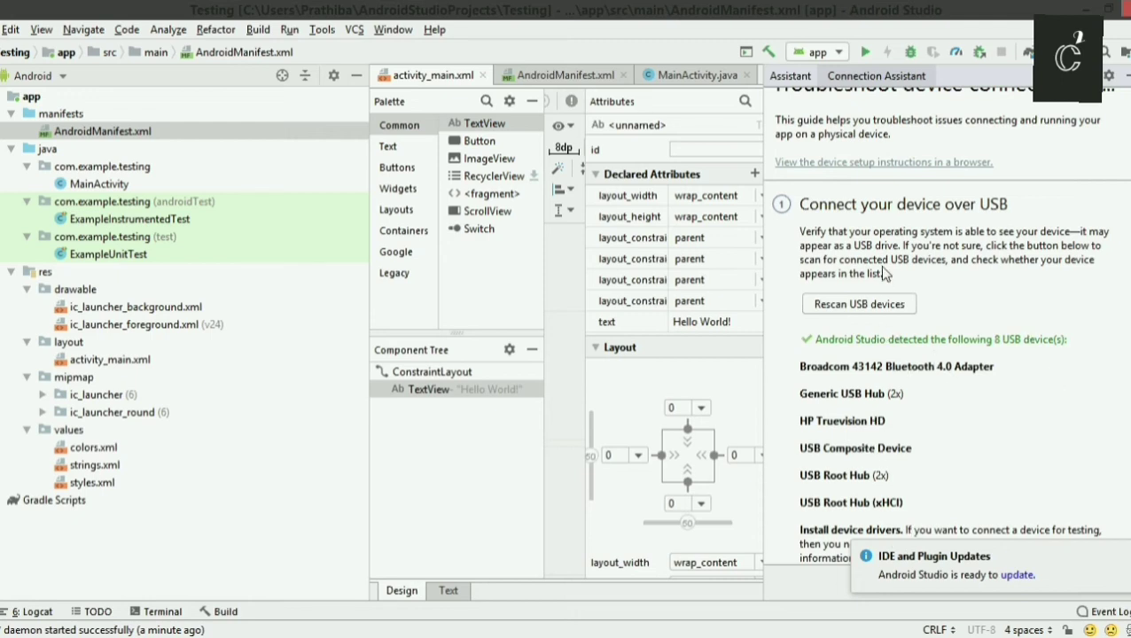
{"action": "left_click", "coordinate": [873, 307]}
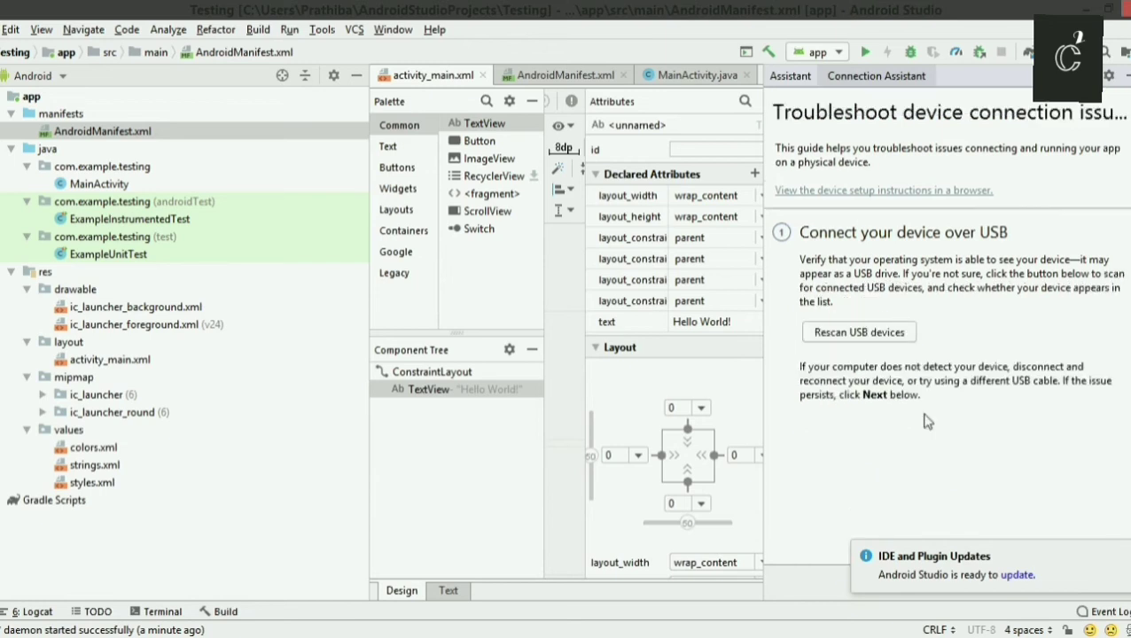
{"action": "left_click", "coordinate": [1123, 554]}
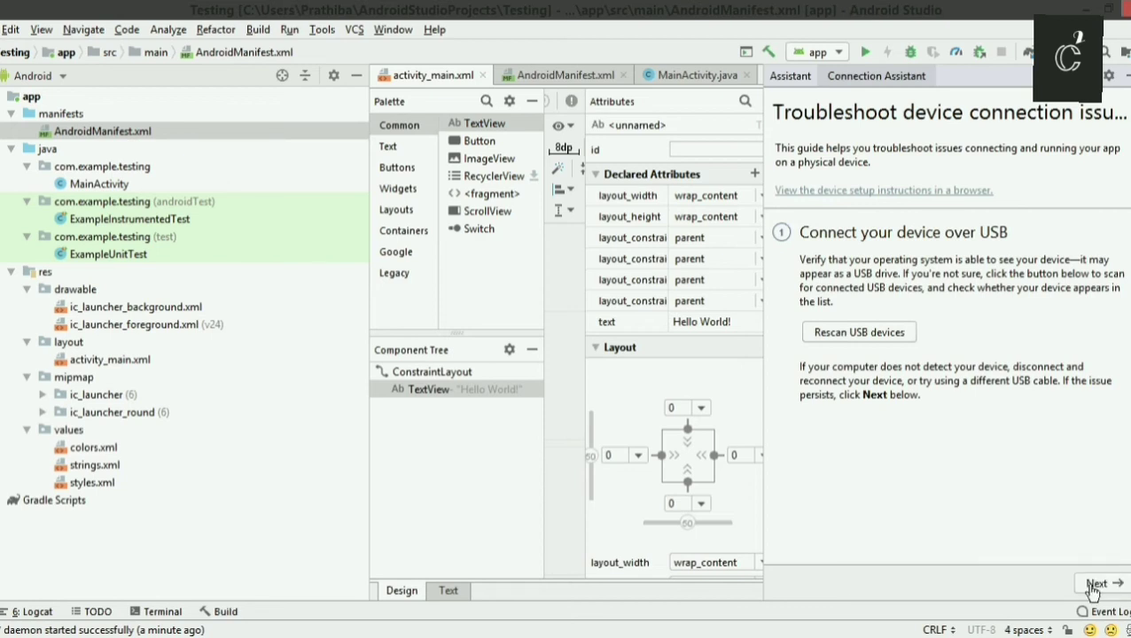
Read the troubleshooting guide's instructions for enabling USB debugging in the phone's Developer options.
{"action": "left_click", "coordinate": [1095, 584]}
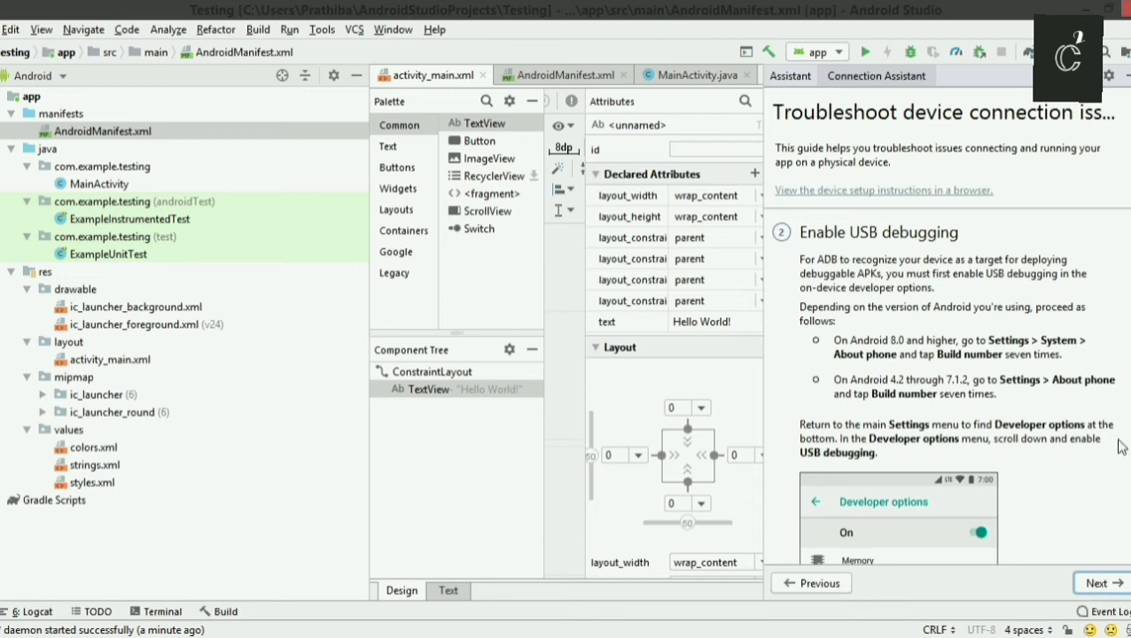
{"action": "scroll", "coordinate": [1122, 447], "scroll_direction": "down", "scroll_amount": 2}
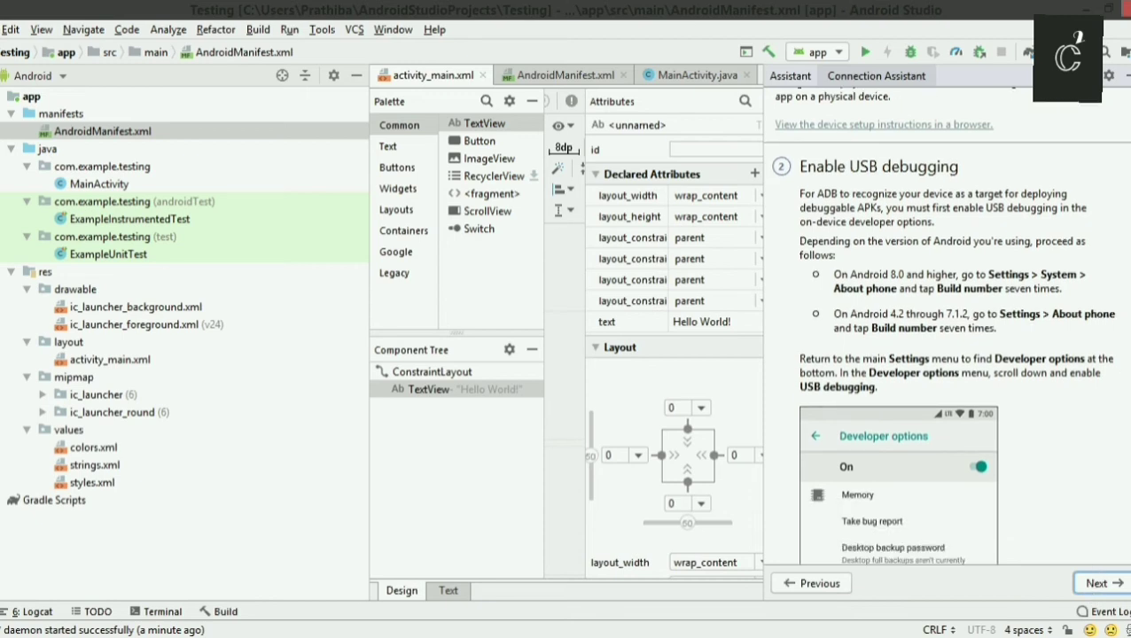
{"action": "scroll", "coordinate": [944, 328], "scroll_direction": "down", "scroll_amount": 1}
{"action": "scroll", "coordinate": [944, 328], "scroll_direction": "down", "scroll_amount": 3}
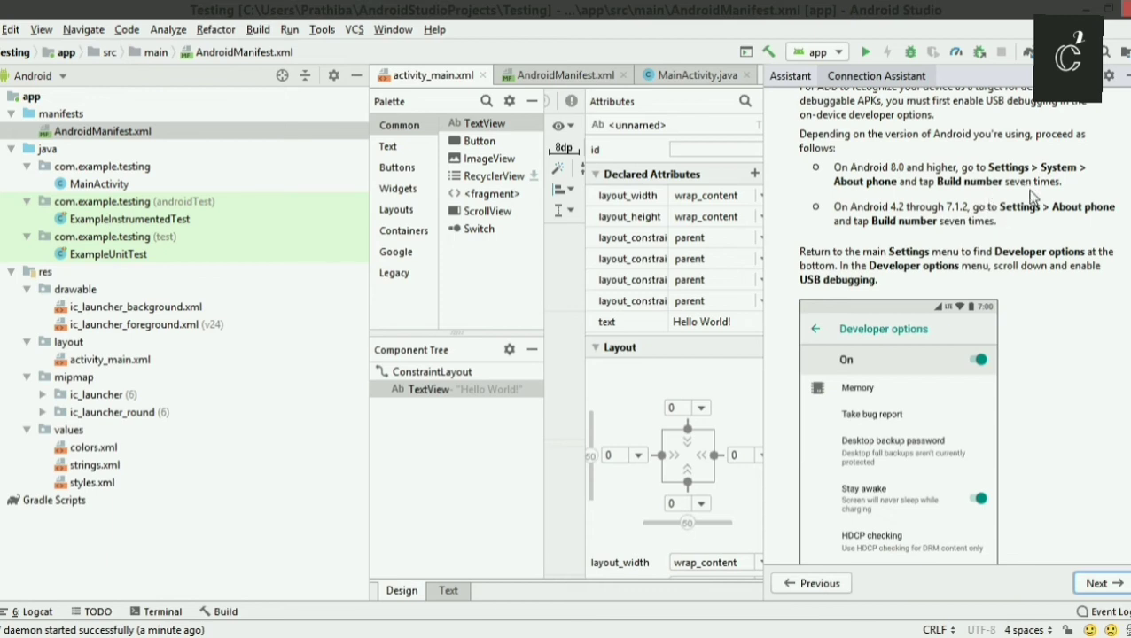
{"action": "left_click", "coordinate": [1089, 584]}
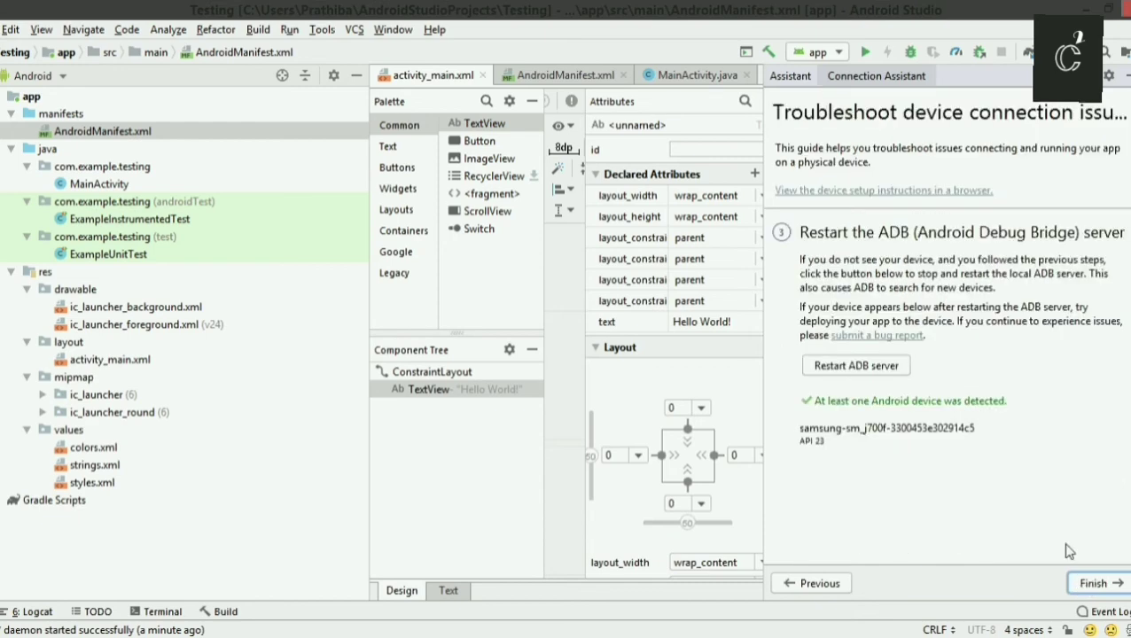
{"action": "left_click", "coordinate": [805, 584]}
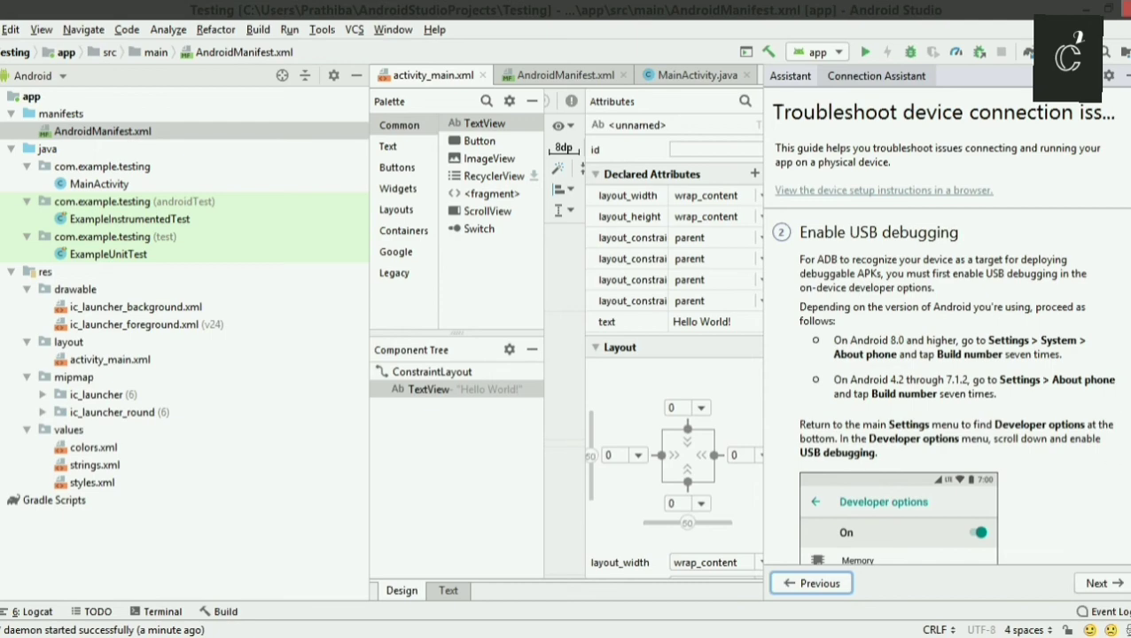
{"action": "scroll", "coordinate": [887, 434], "scroll_direction": "down", "scroll_amount": 5}
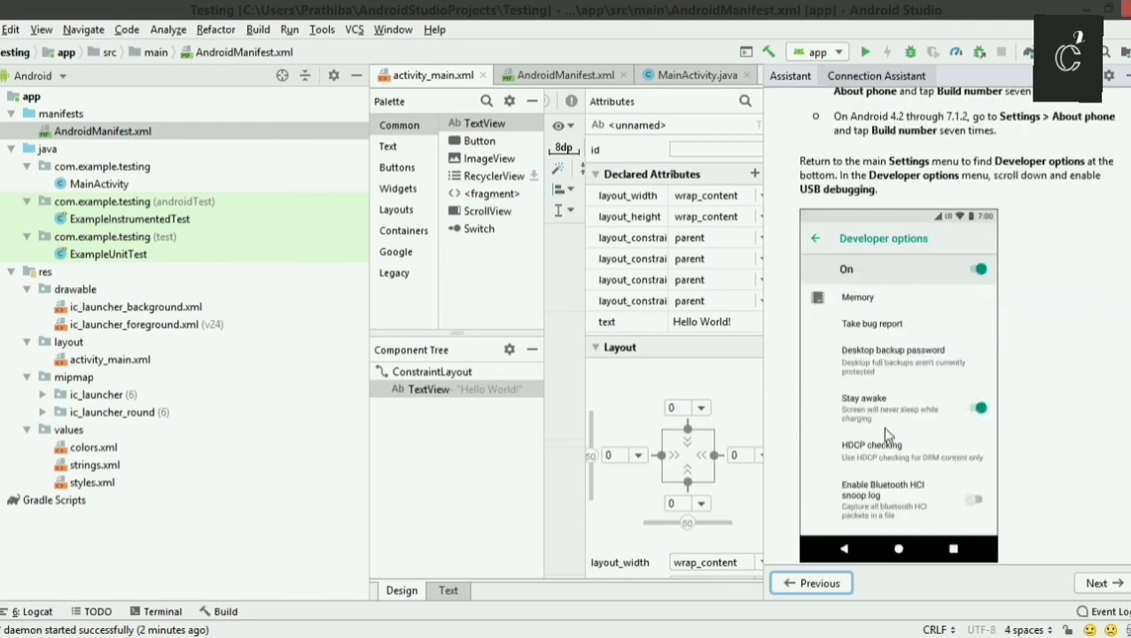
Restart the ADB server from the guide's third step and finish the troubleshooting guide.
{"action": "left_click", "coordinate": [1095, 585]}
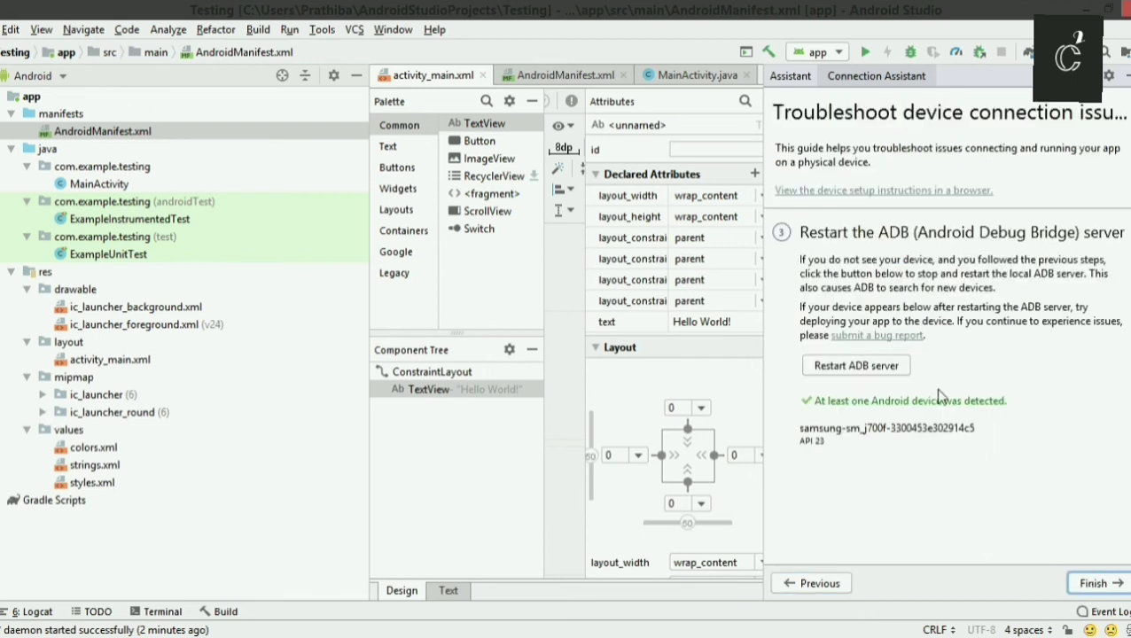
{"action": "left_click", "coordinate": [847, 366]}
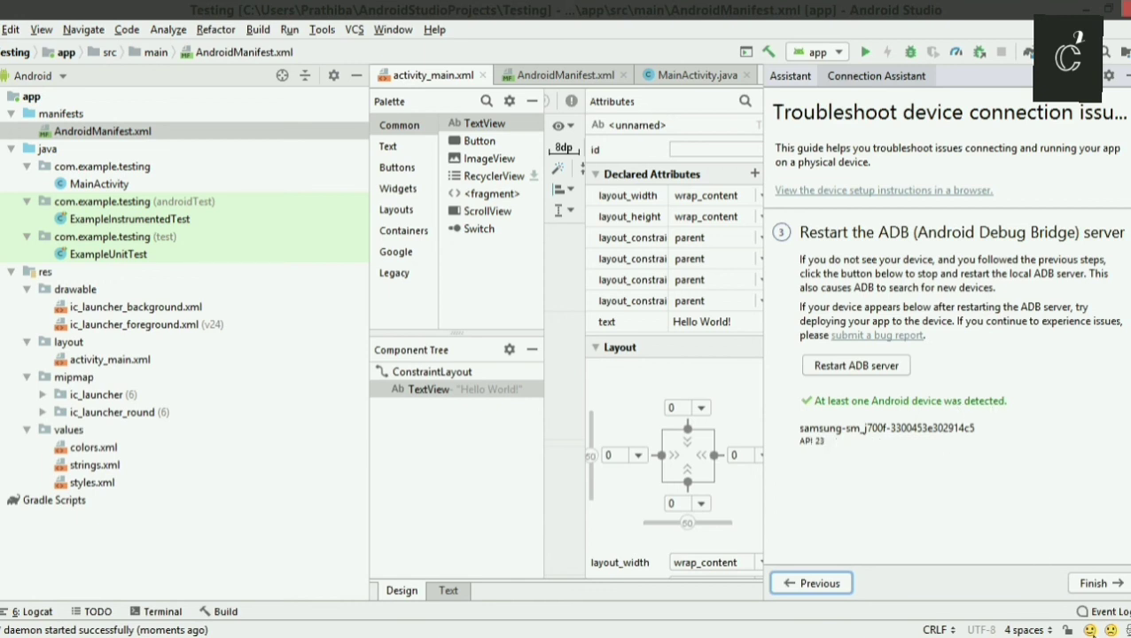
{"action": "left_click", "coordinate": [1101, 584]}
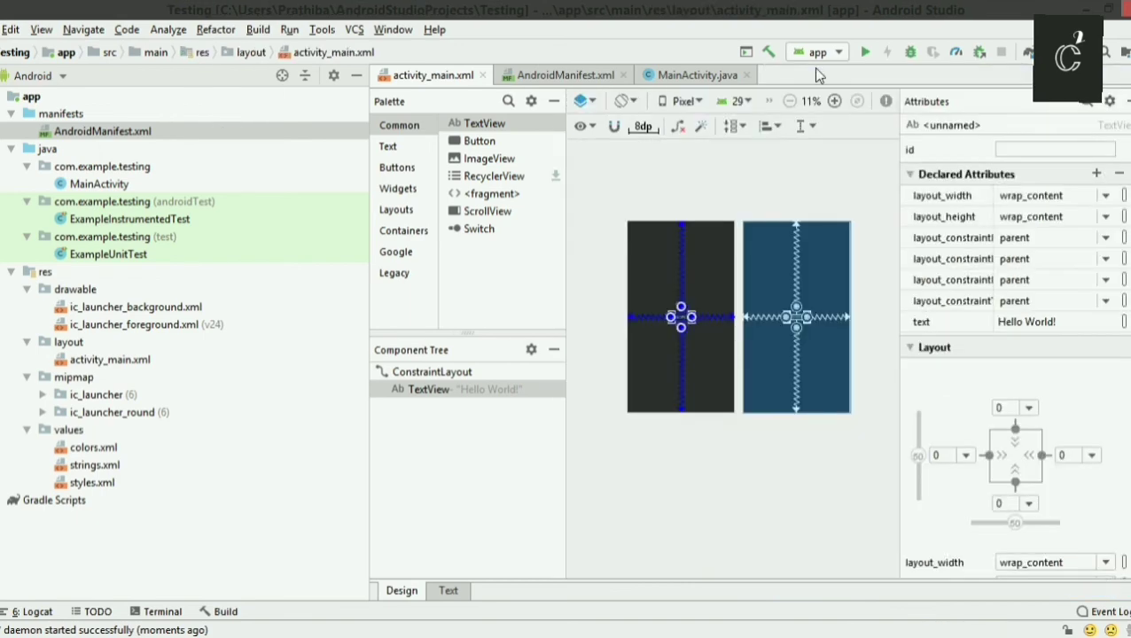
Run the app on the connected Samsung SM-J700F and display the build output.
{"action": "left_click", "coordinate": [865, 53]}
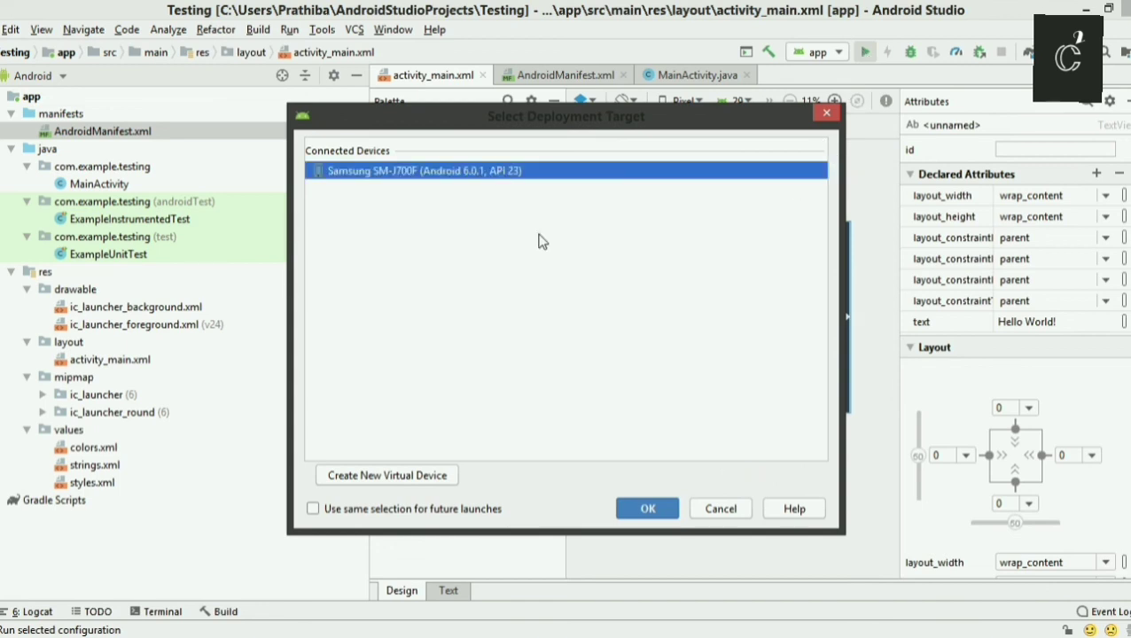
{"action": "left_click", "coordinate": [640, 516]}
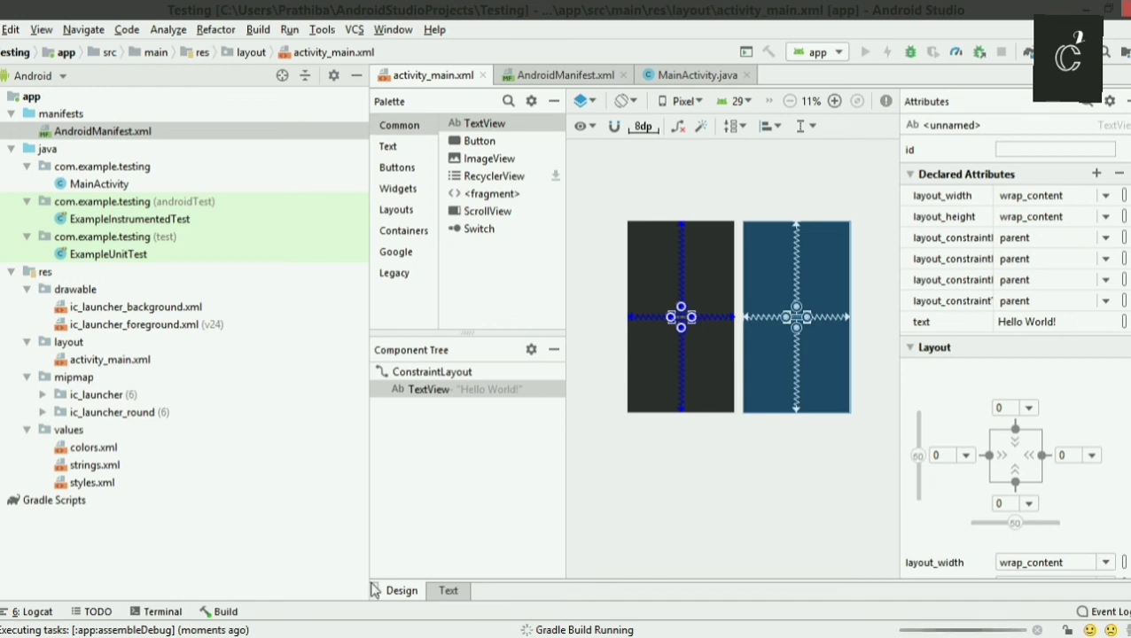
{"action": "left_click", "coordinate": [221, 611]}
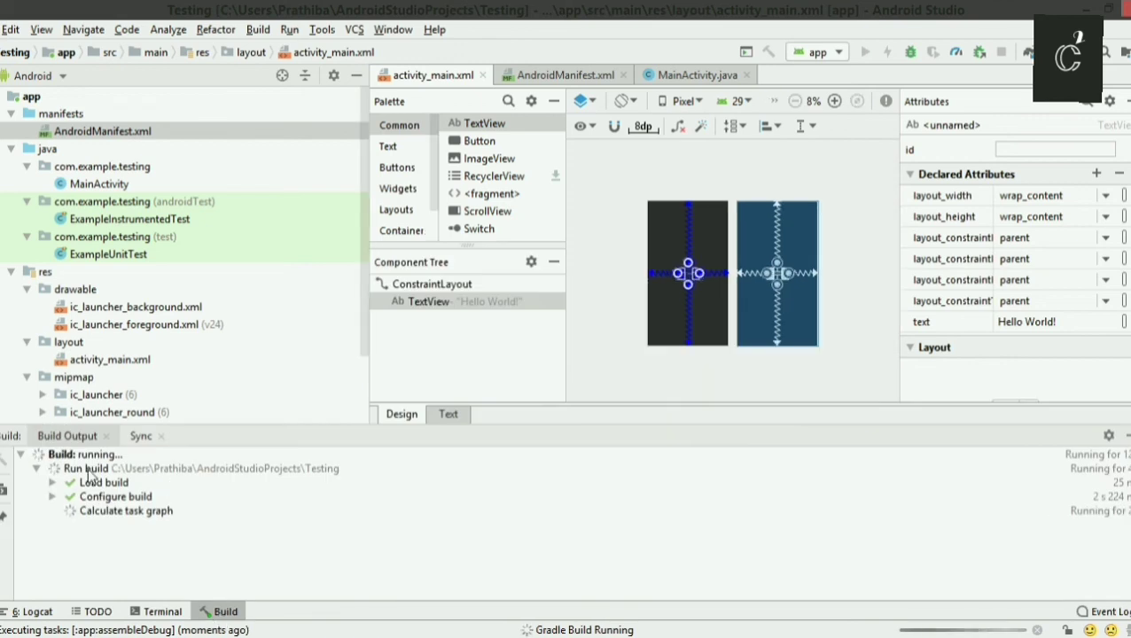